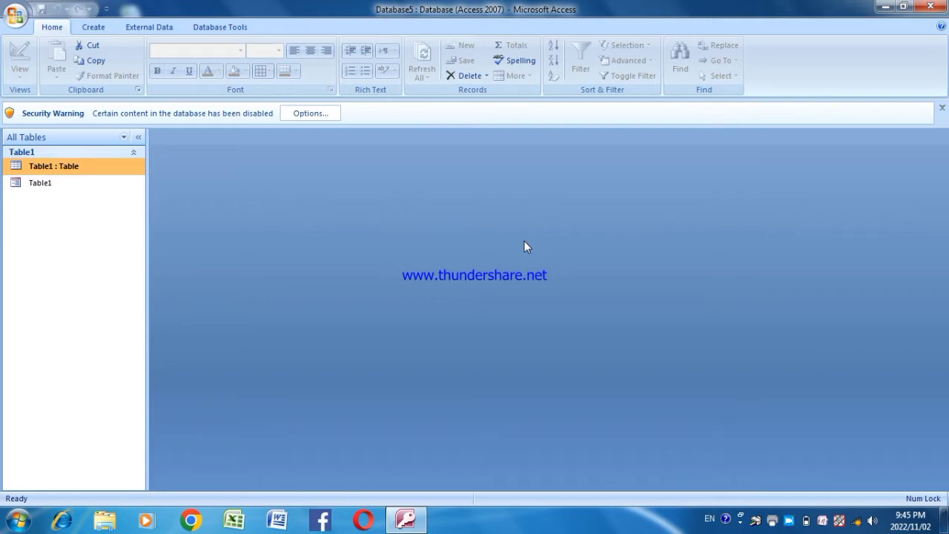
left_click(884, 7)
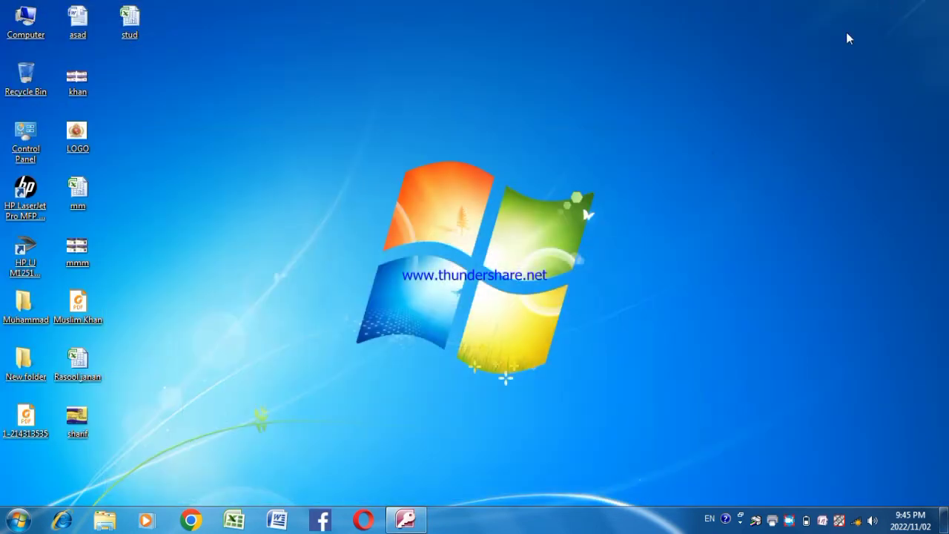
left_click(395, 522)
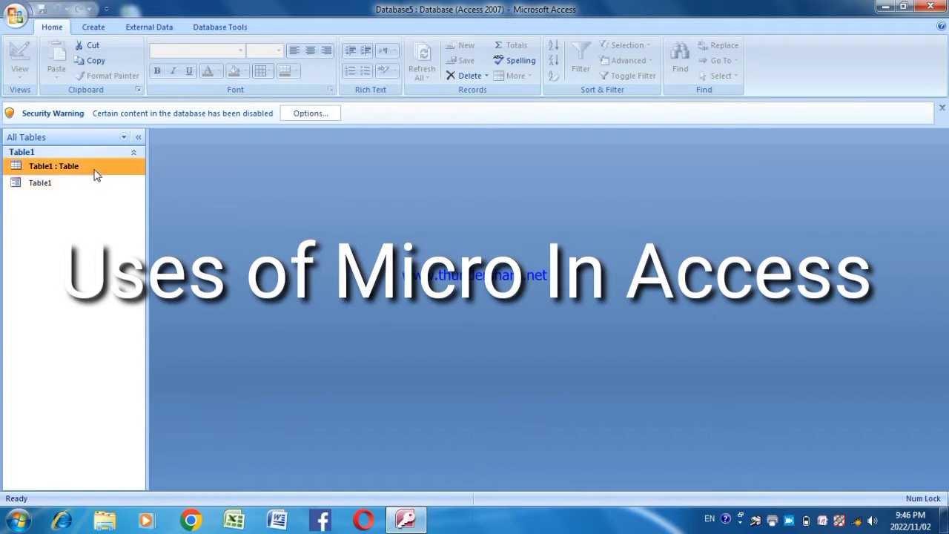
Rename the Table1 form object as Form.
left_click(95, 28)
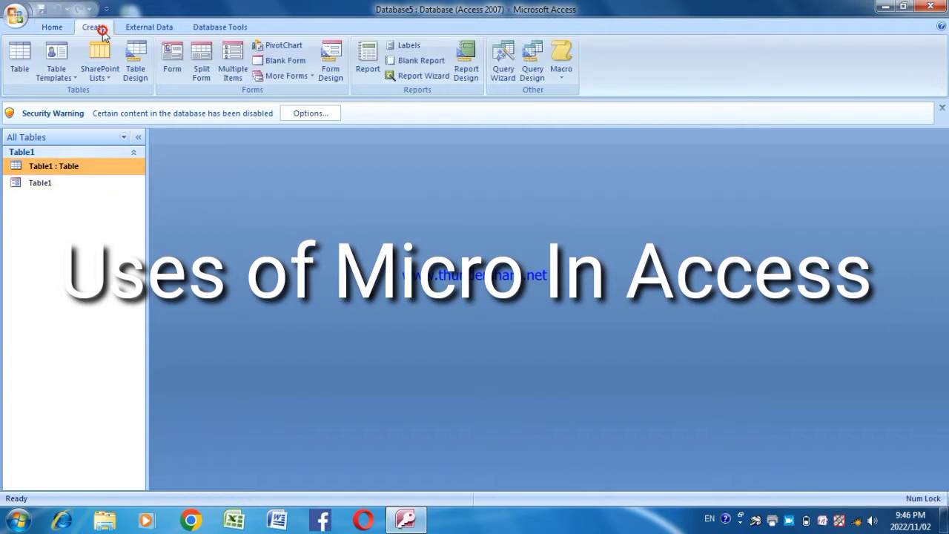
right_click(46, 184)
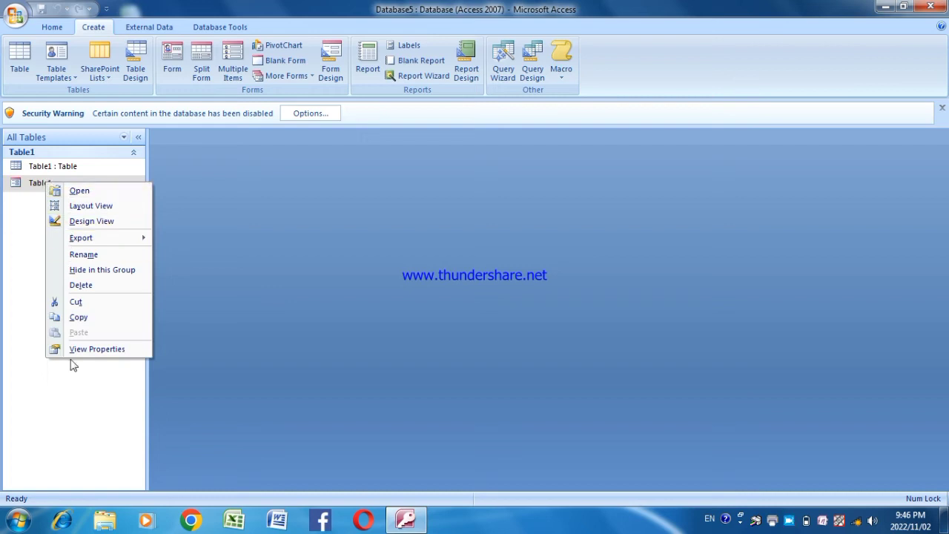
left_click(101, 254)
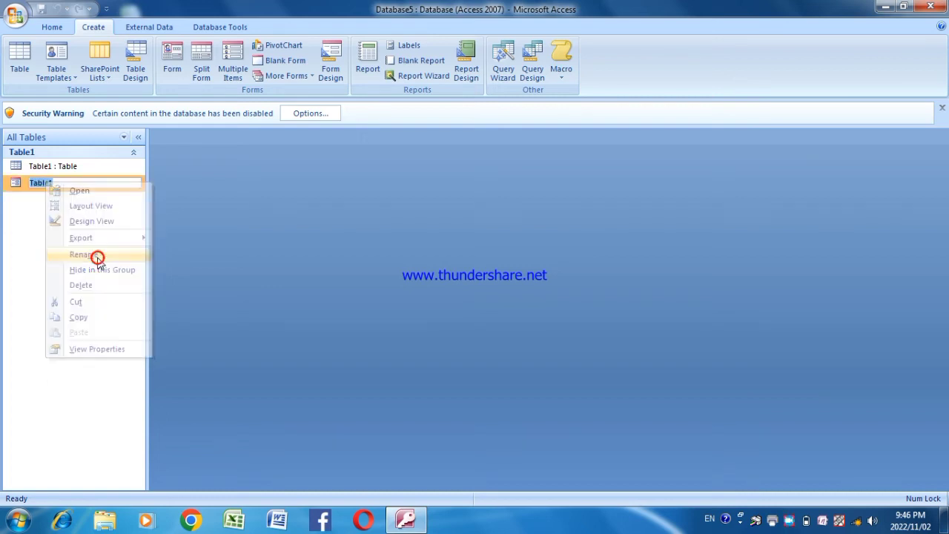
type("Form")
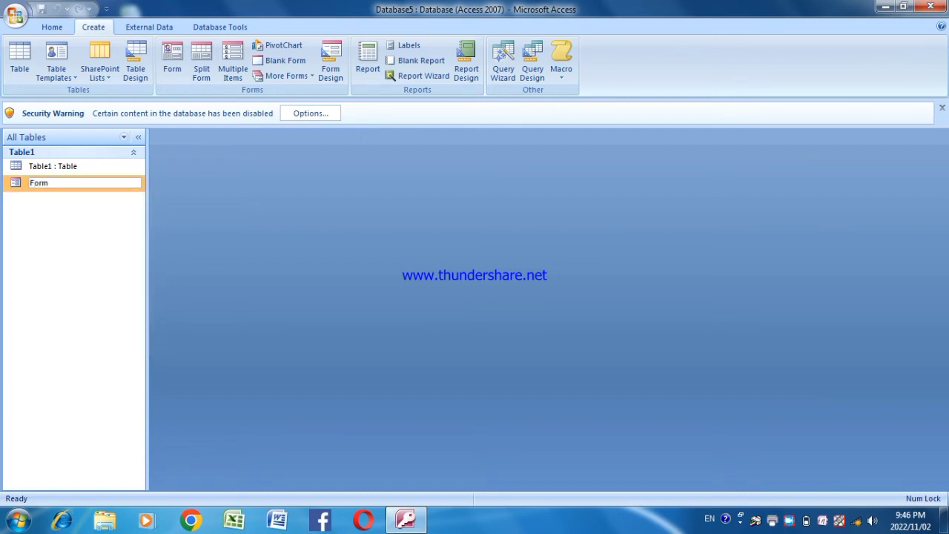
key("Return")
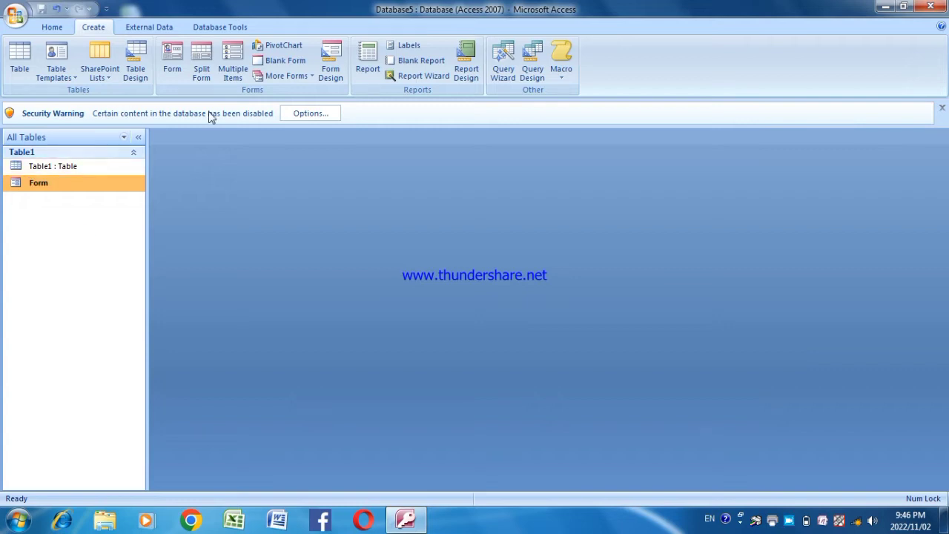
Create a report based on the Table1 table and save it under the name Report.
left_click(366, 59)
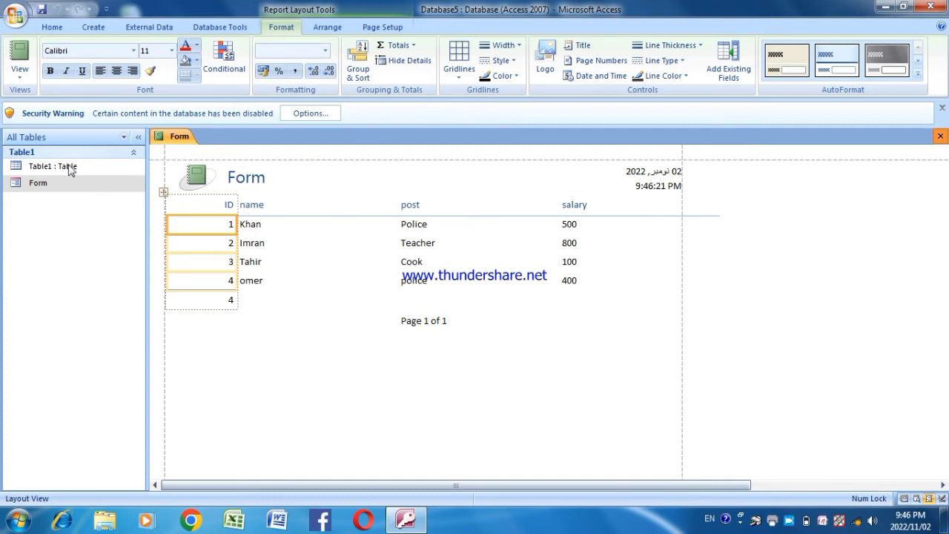
left_click(478, 294)
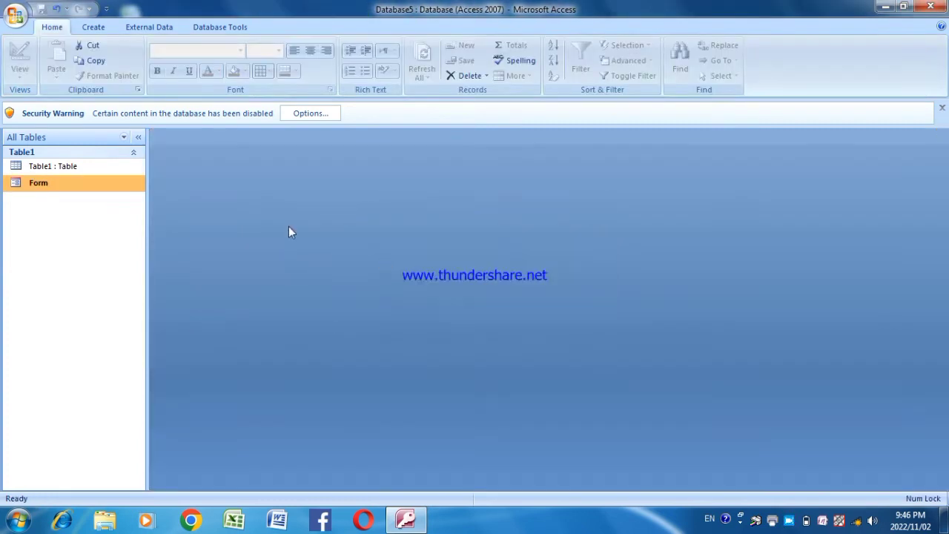
left_click(116, 171)
left_click(94, 27)
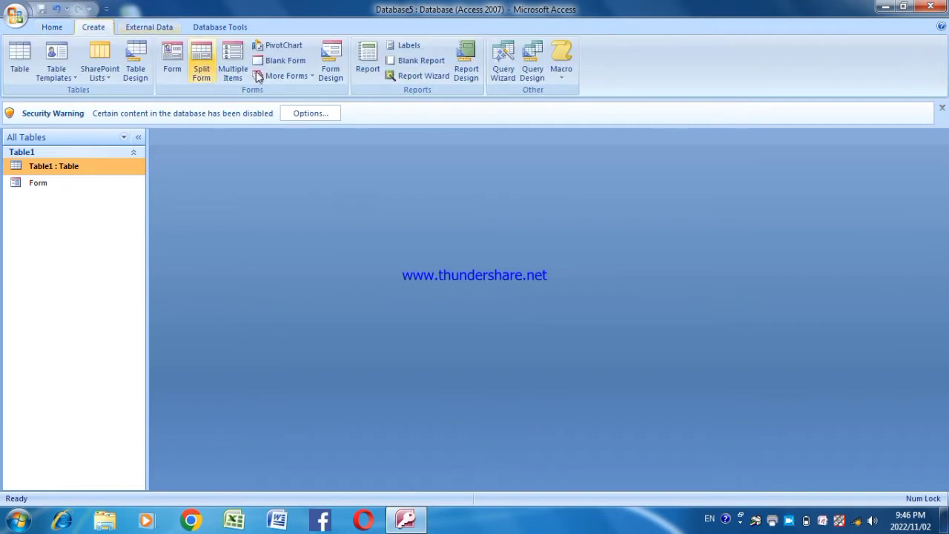
left_click(363, 71)
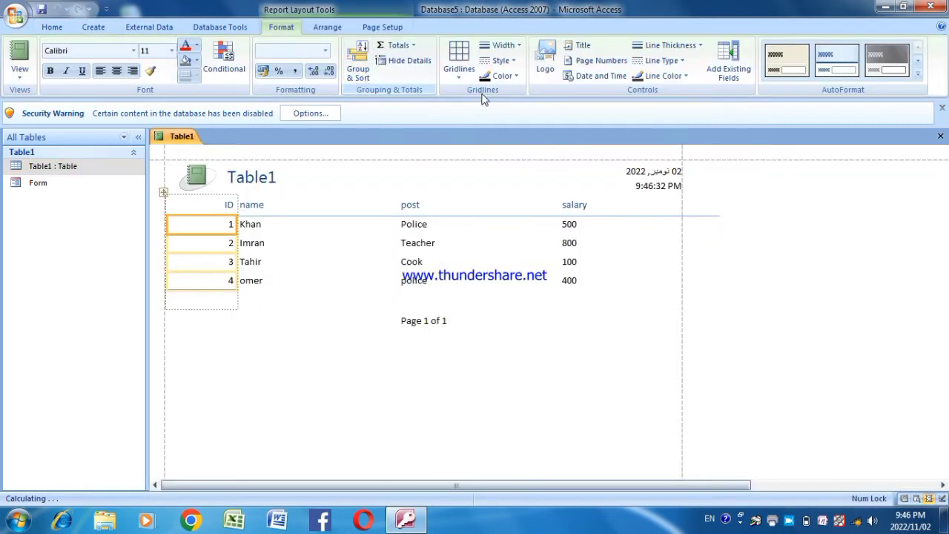
left_click(940, 136)
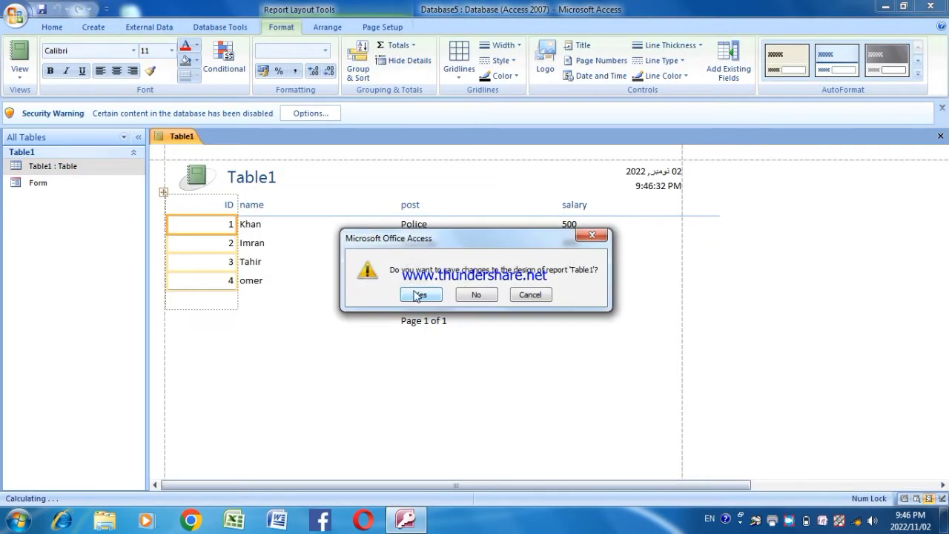
left_click(418, 295)
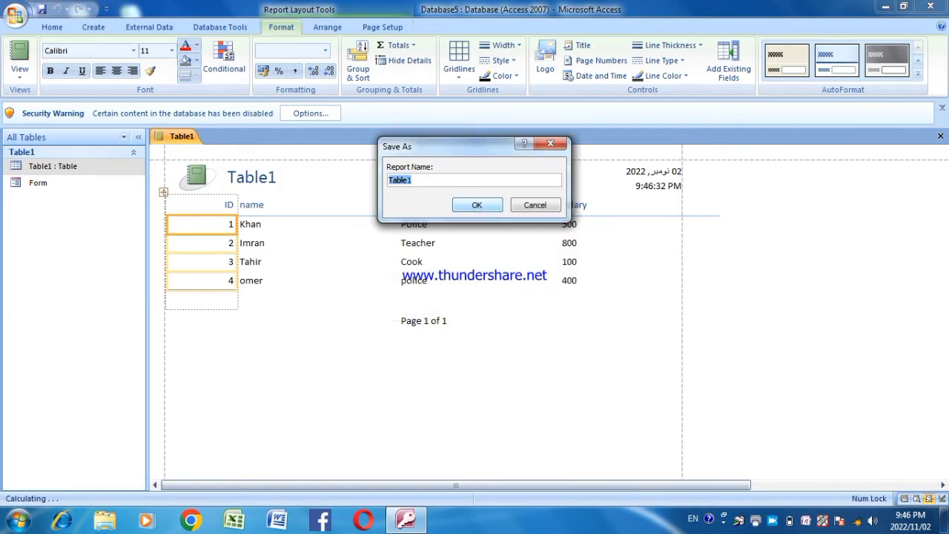
type("Report")
left_click(477, 206)
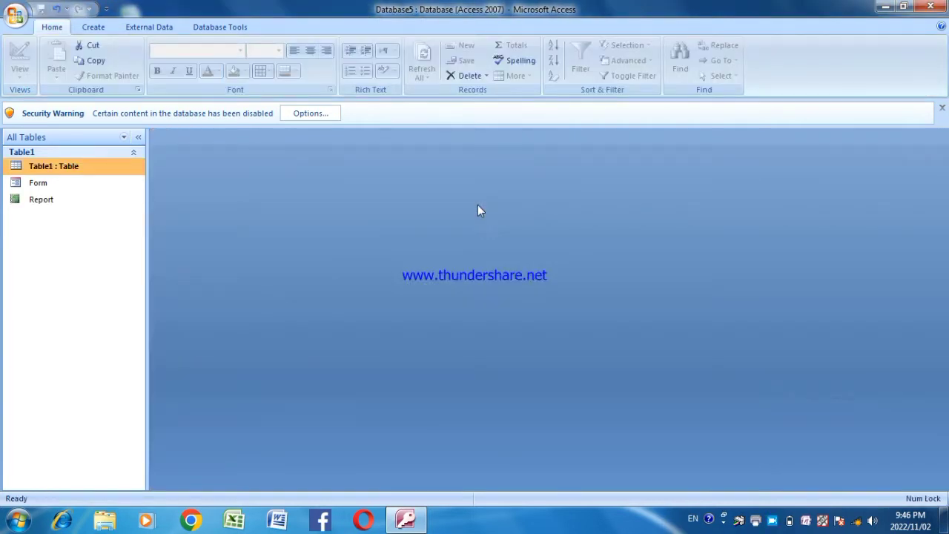
Design a new query on Table1 that includes the ID, name, post and salary fields.
left_click(97, 27)
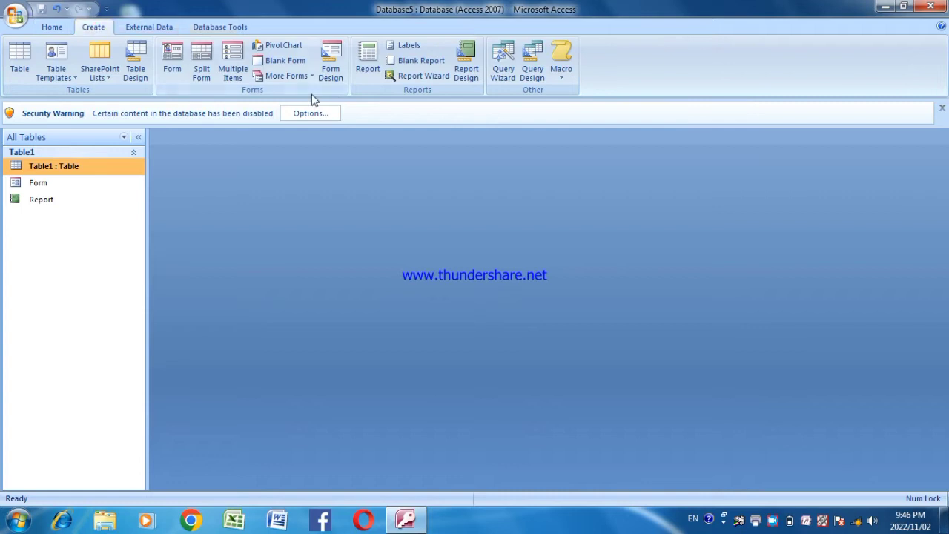
left_click(531, 70)
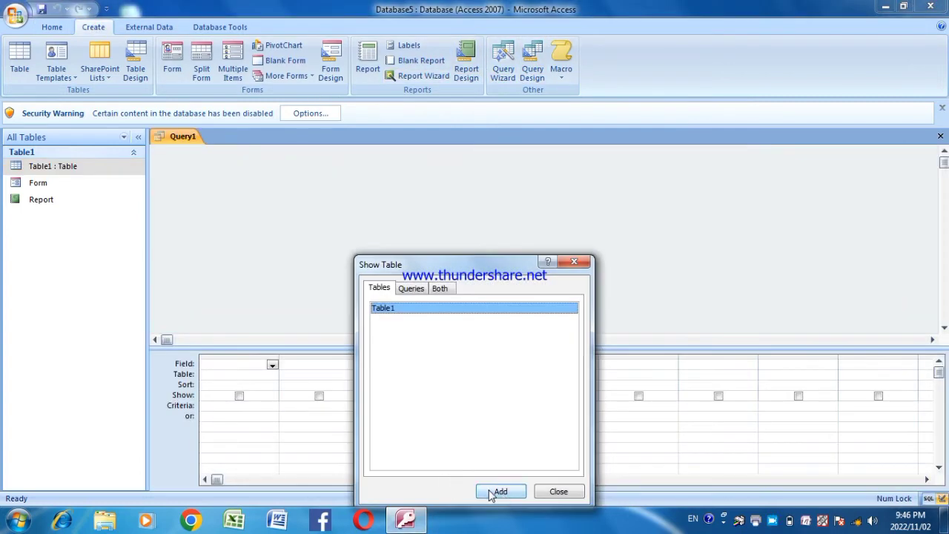
left_click(497, 491)
left_click(556, 492)
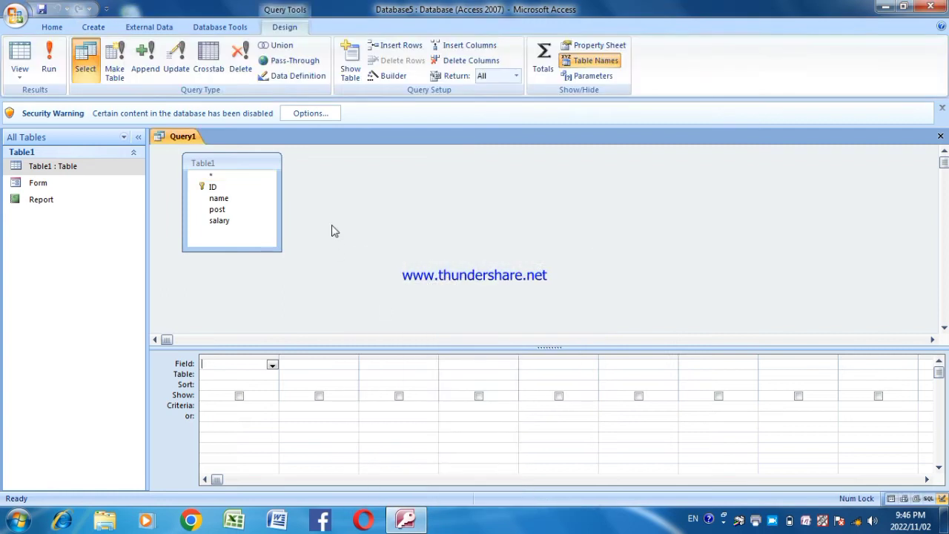
double_click(257, 163)
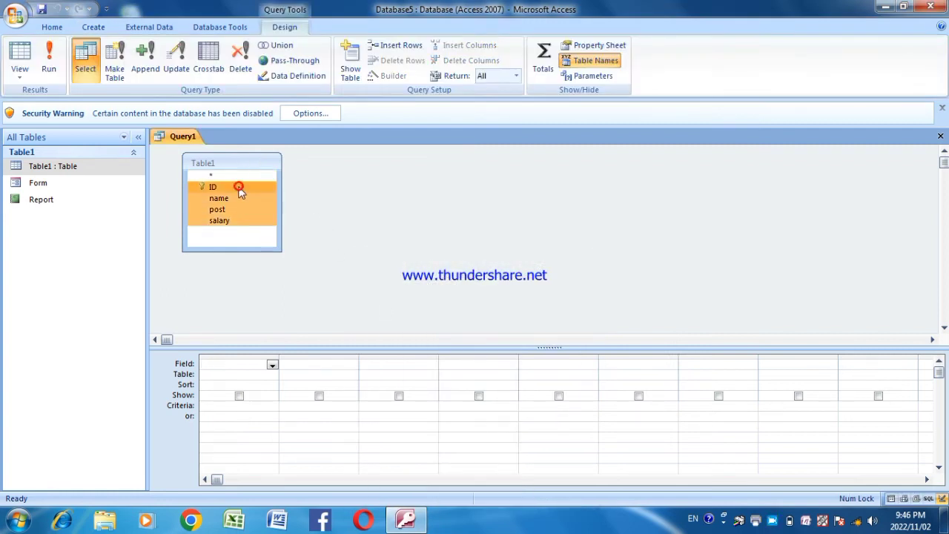
left_click_drag(238, 186, 236, 361)
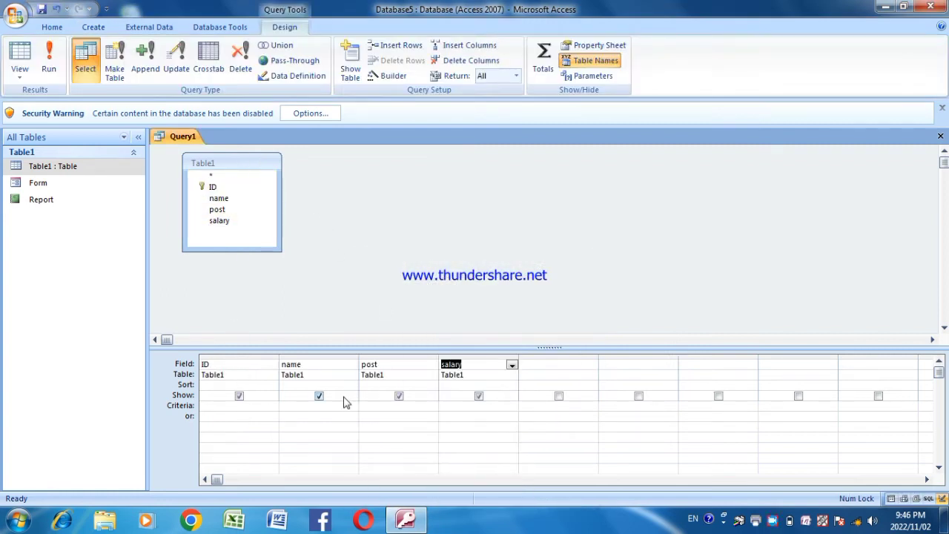
Close the new query and save it under the name query.
left_click(940, 136)
left_click(420, 295)
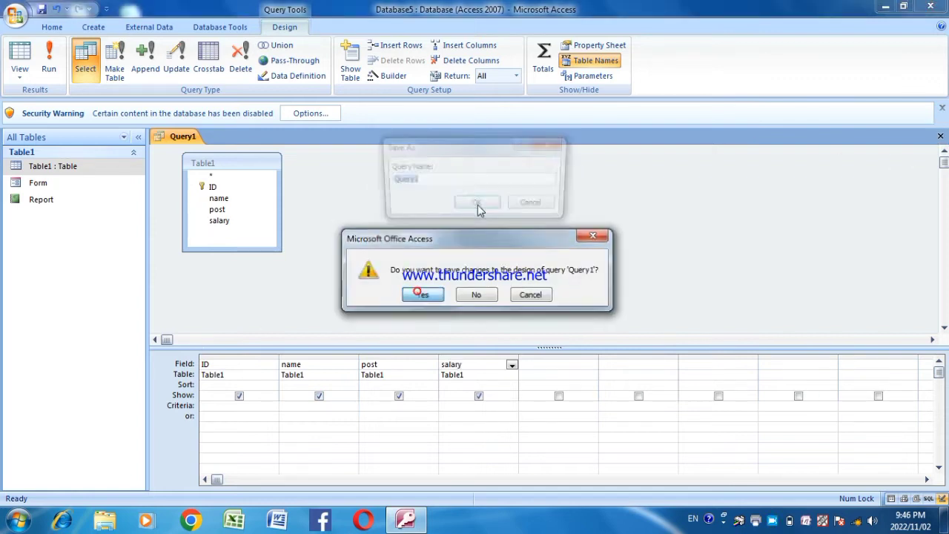
type("qu")
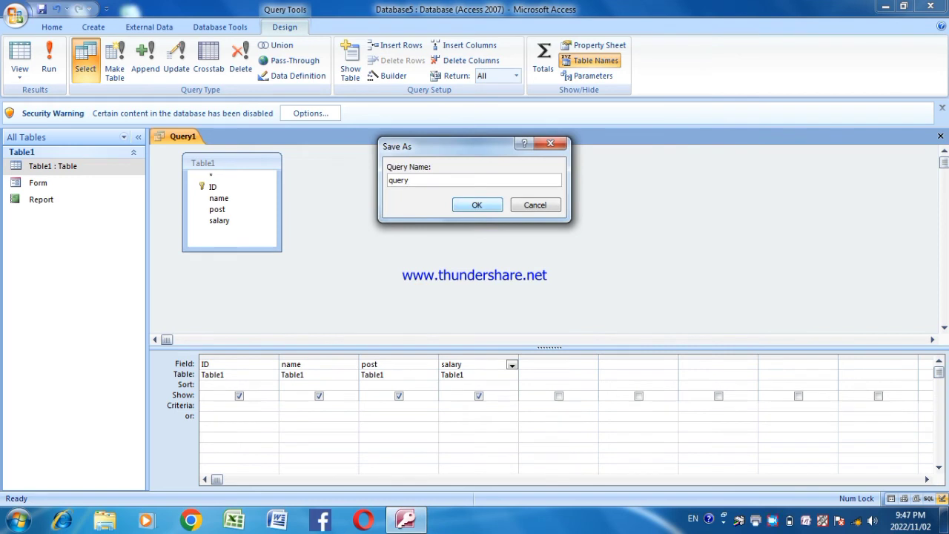
left_click(478, 204)
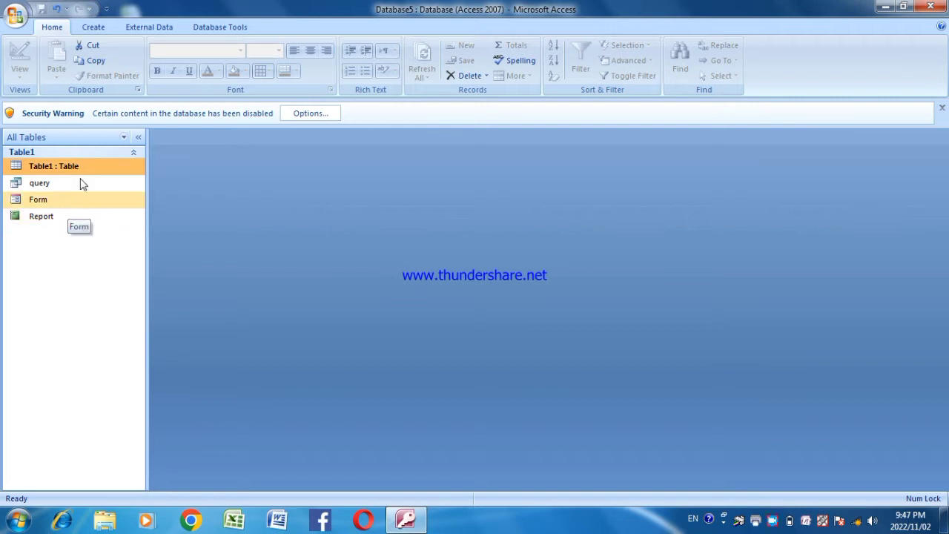
Create a new macro with an OpenTable action and set its table name to Table1.
left_click(87, 28)
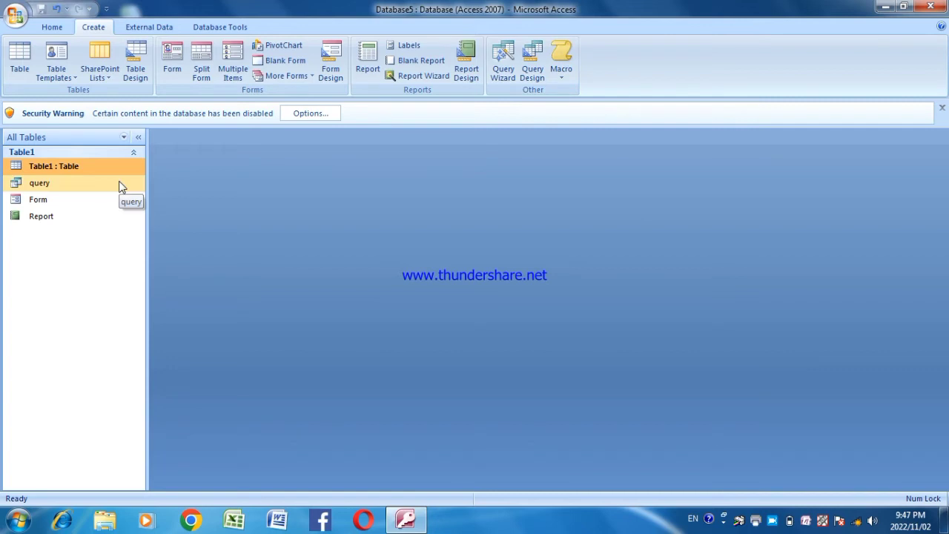
left_click(562, 52)
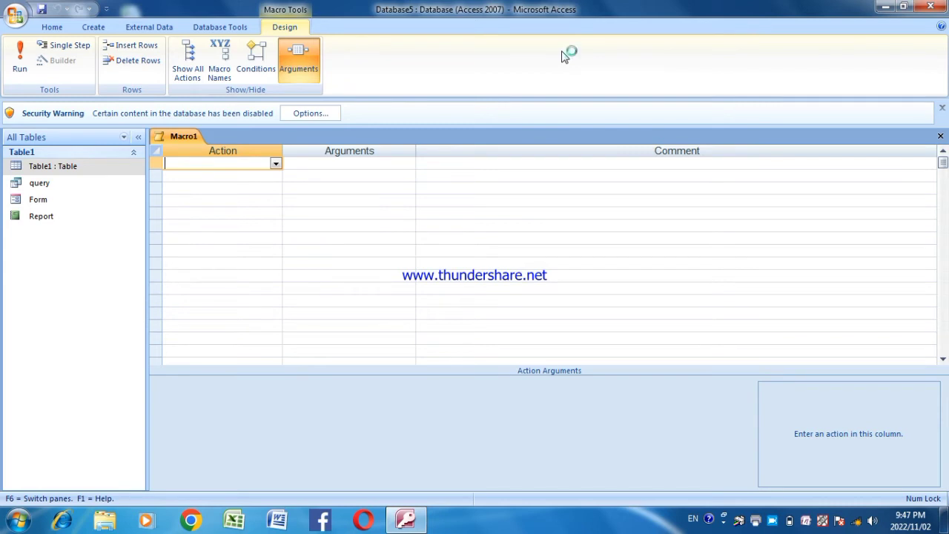
key("super+plus")
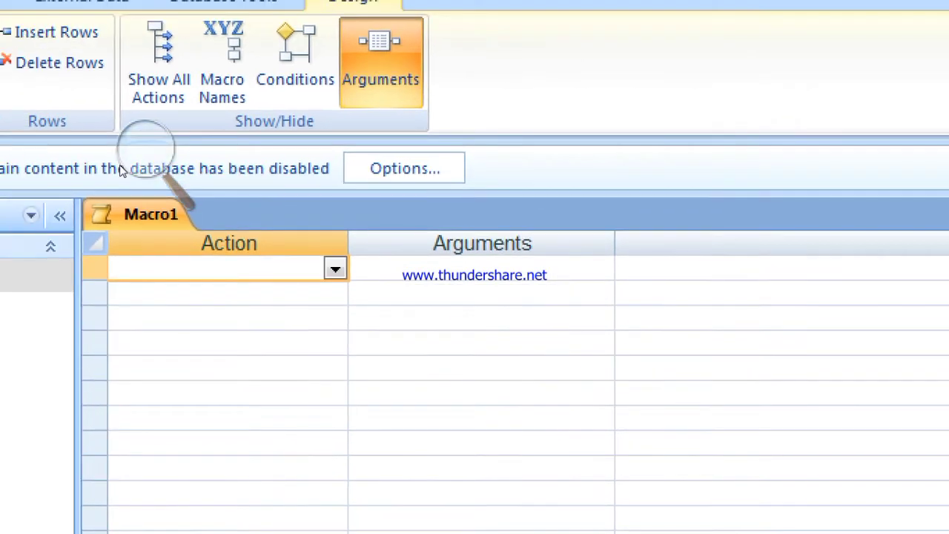
type("open")
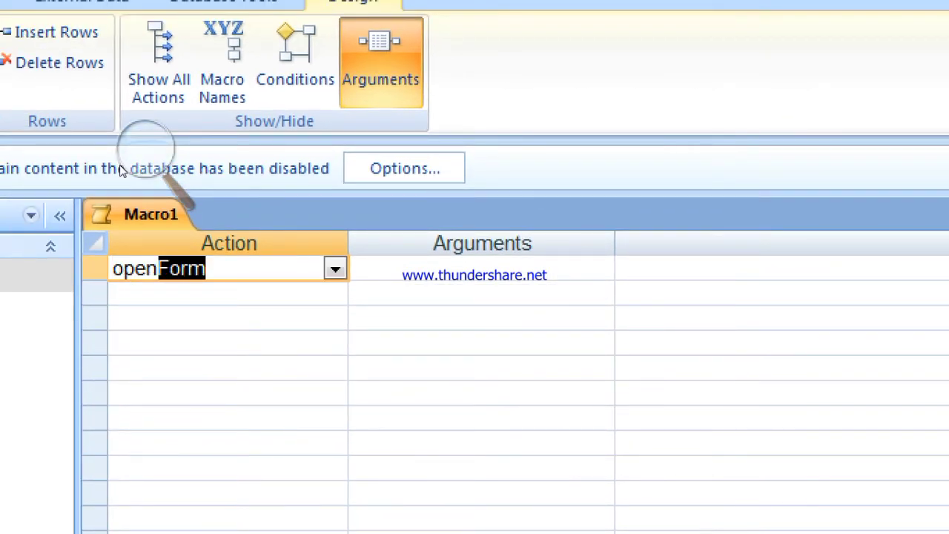
type("table")
key("Tab")
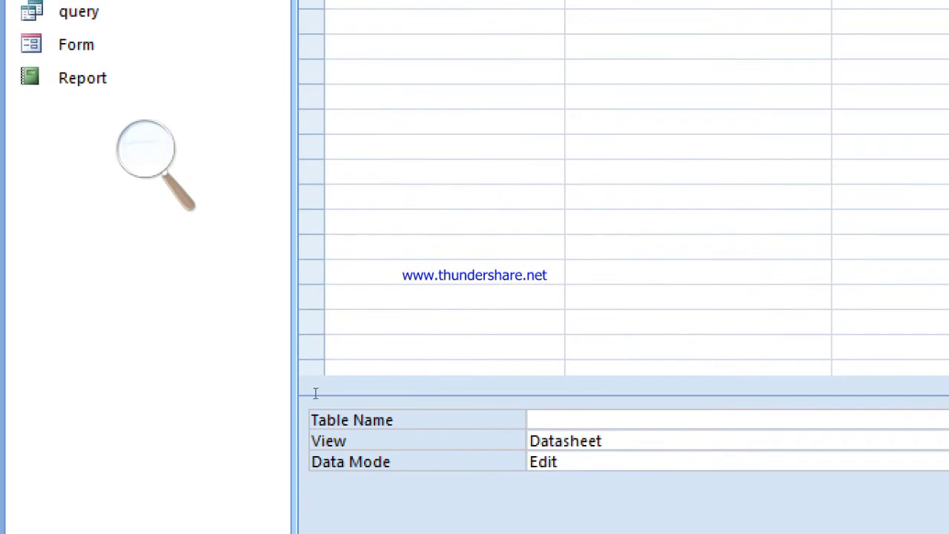
type("table1")
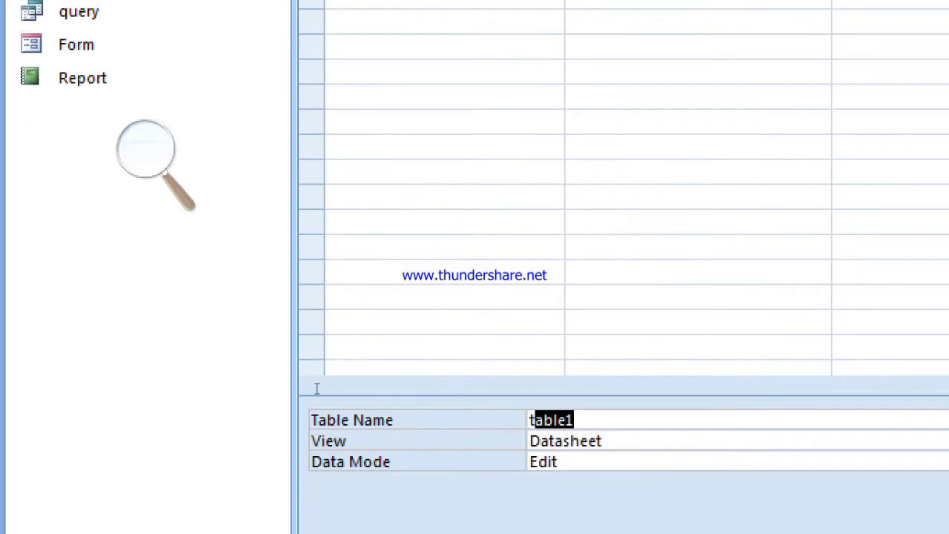
key("super+minus")
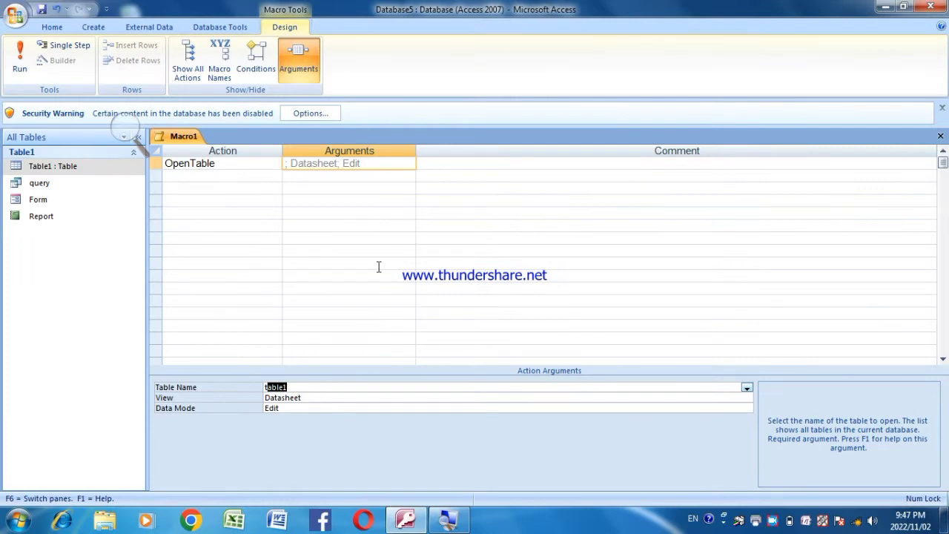
Save the macro under the name open table.
key("ctrl+s")
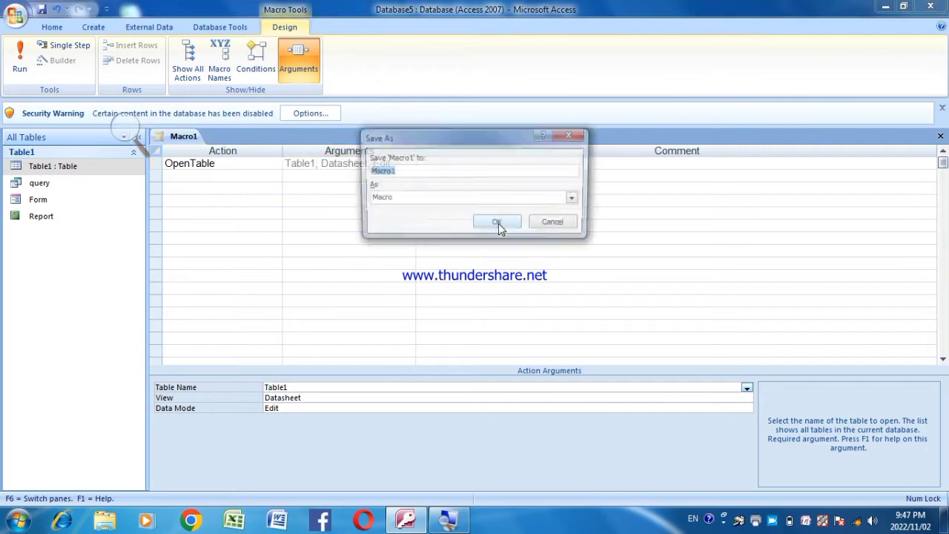
type("open table")
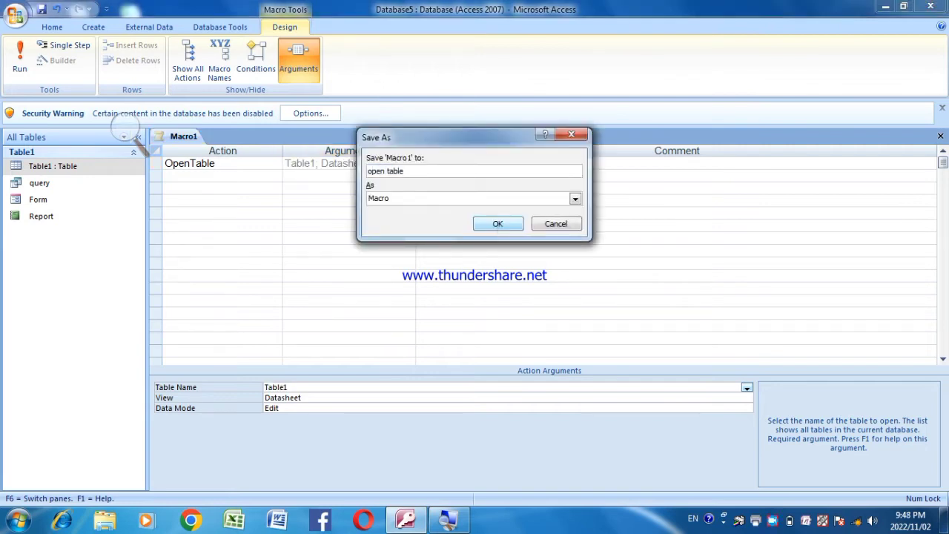
left_click(497, 223)
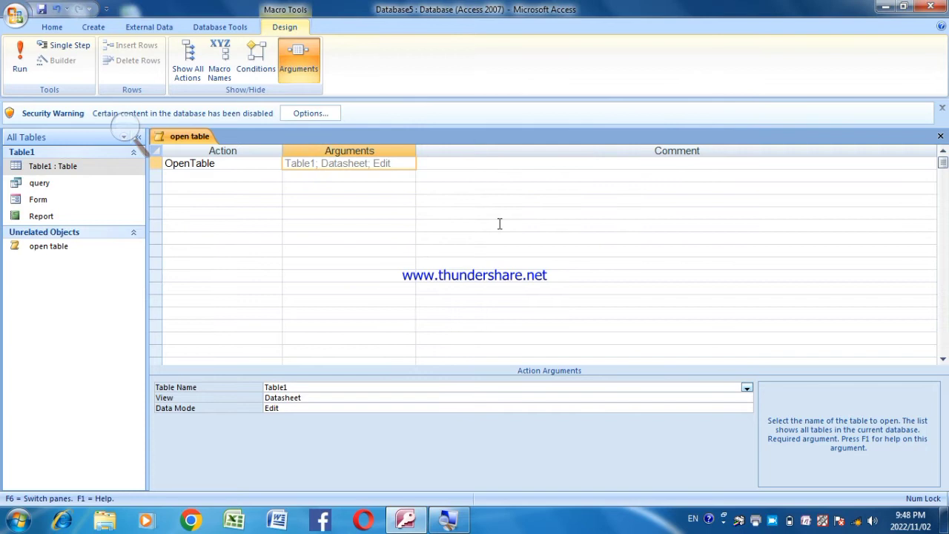
Change the macro's action from OpenTable to OpenForm.
left_click(236, 162)
key("BackSpace")
key("BackSpace")
key("BackSpace")
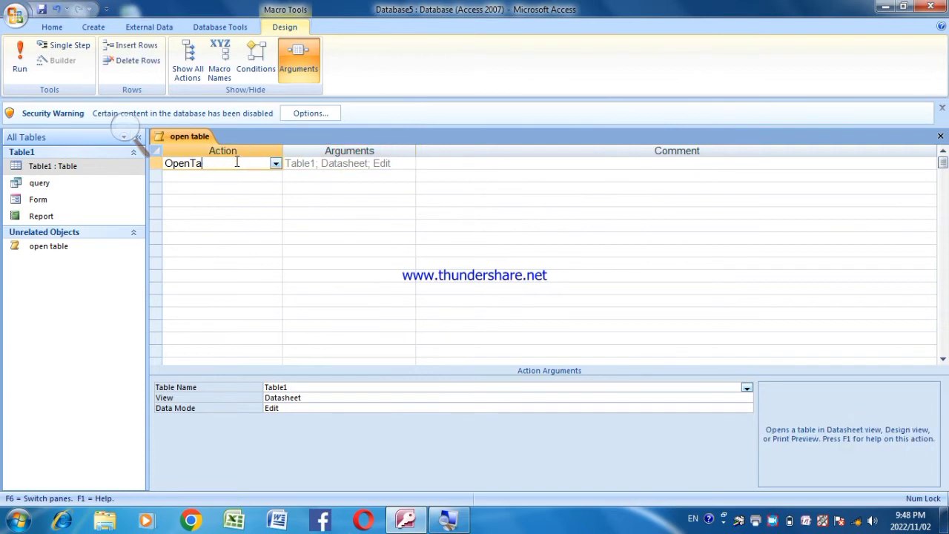
key("BackSpace")
key("BackSpace")
type("F")
key("Tab")
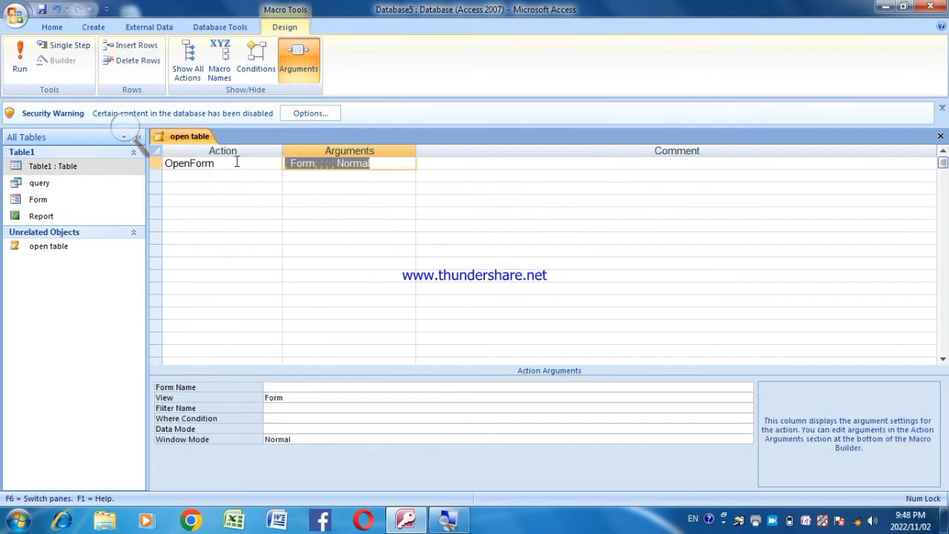
Set the OpenForm action's form name to Form and save the macro as a new one named open form.
left_click(289, 387)
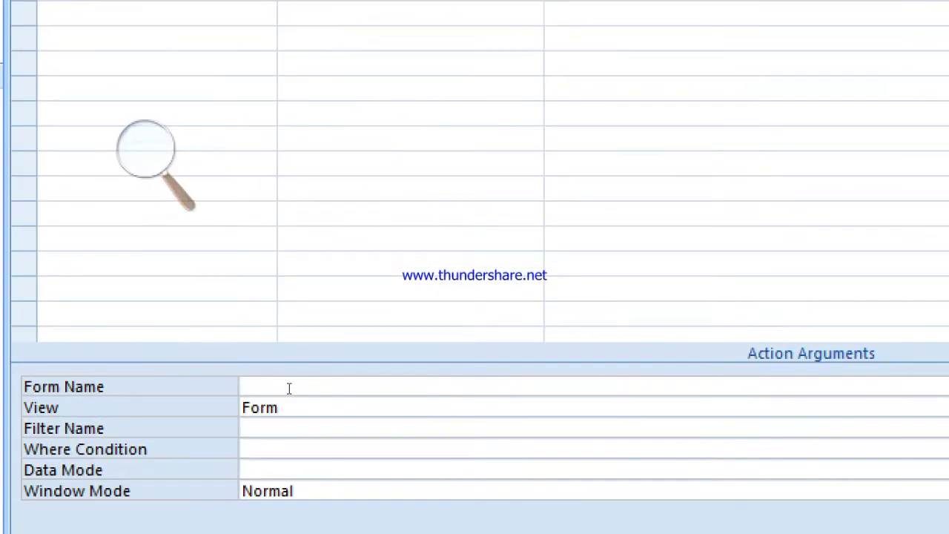
type("form")
key("ctrl+s")
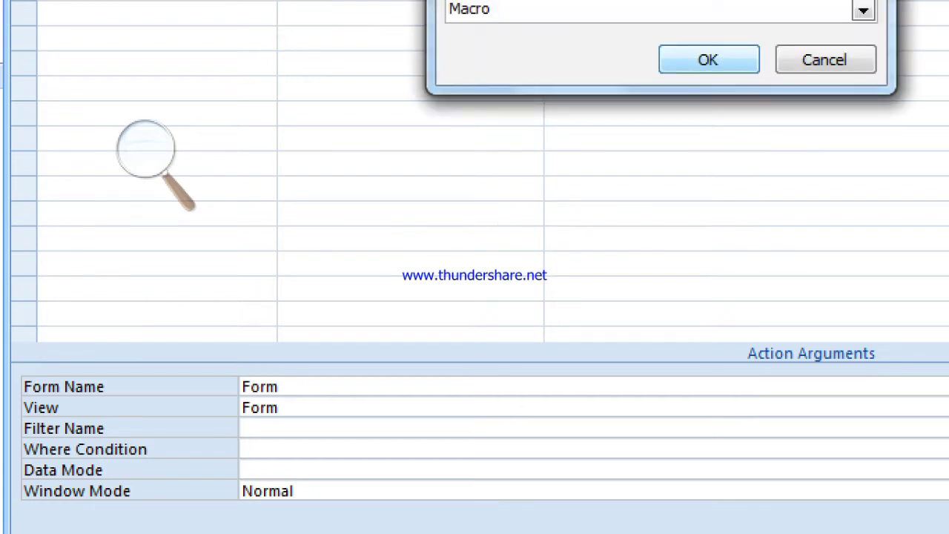
key("Return")
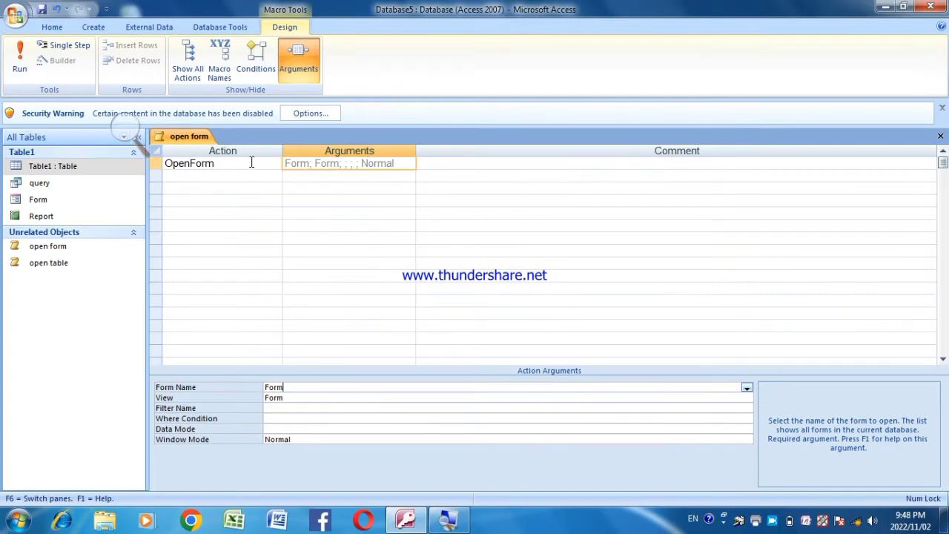
Change the macro's action from OpenForm to OpenQuery.
left_click(251, 163)
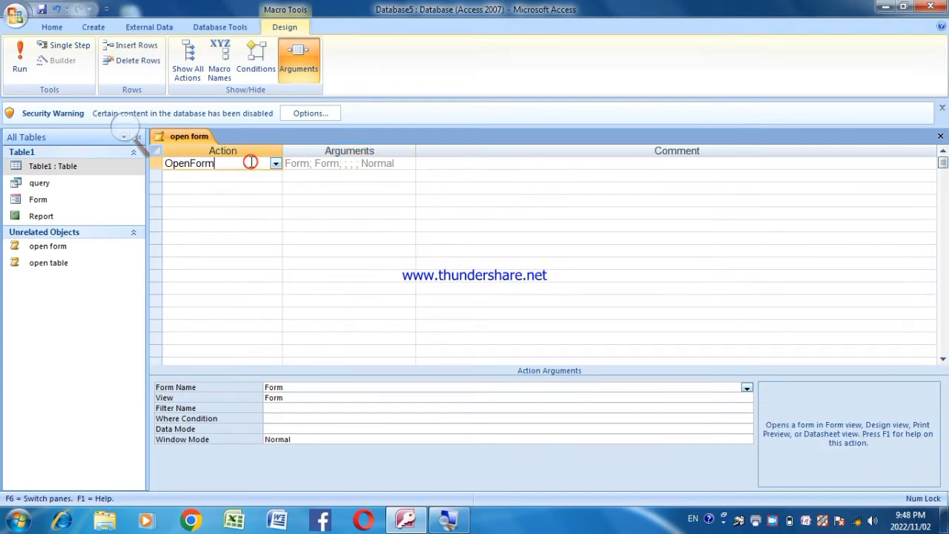
key("BackSpace")
key("BackSpace")
key("BackSpace")
key("BackSpace")
type("qu")
key("Tab")
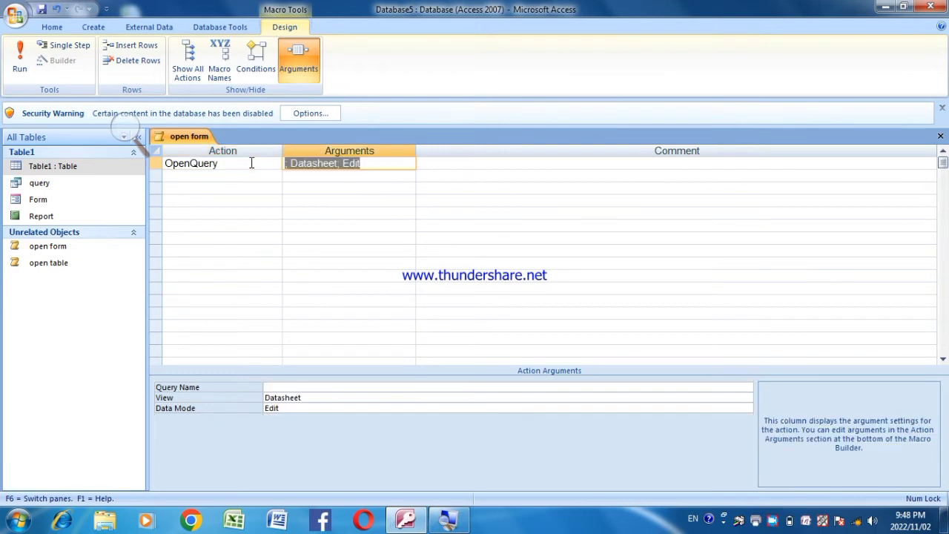
Set the OpenQuery action's query name to query and save the macro as a new one named open qu.
left_click(290, 387)
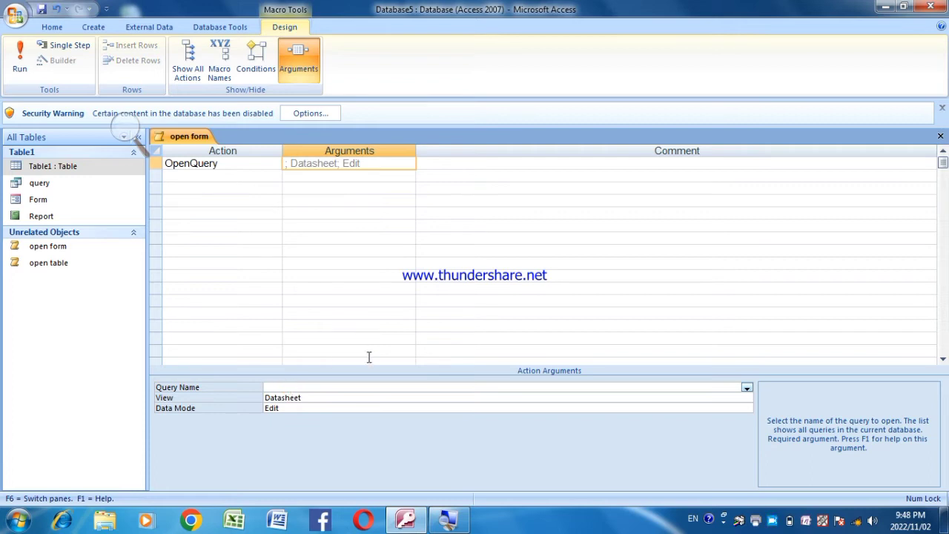
type("query")
key("F12")
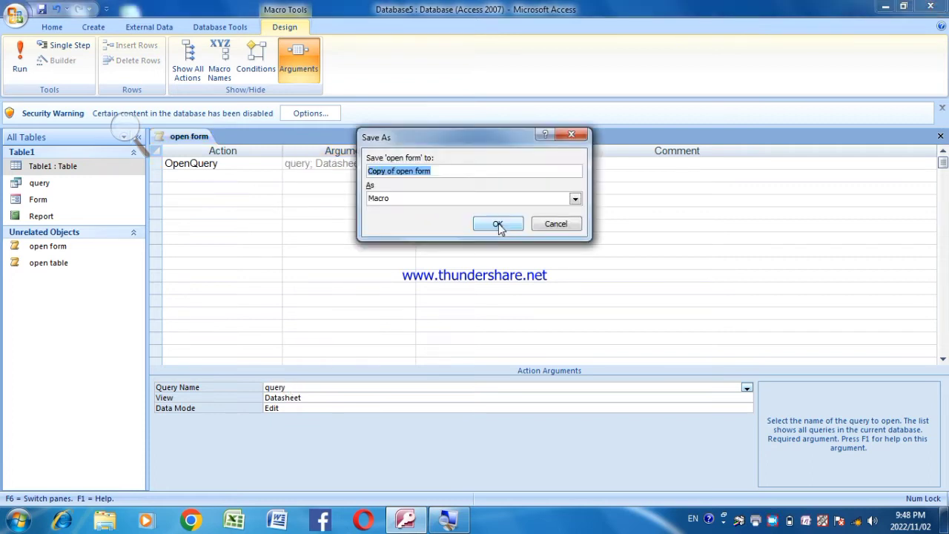
type("open qu")
left_click(499, 224)
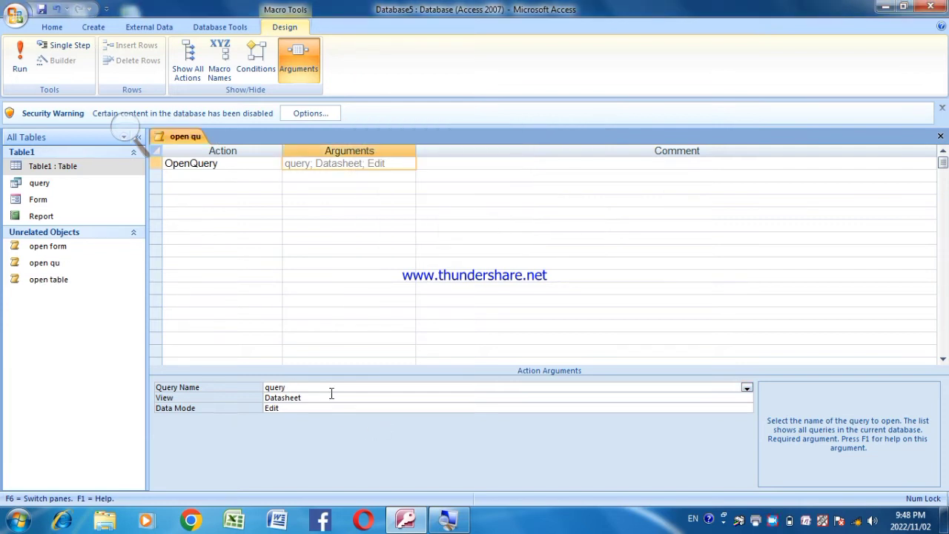
Save another copy of the OpenQuery macro under the full name open query.
key("F12")
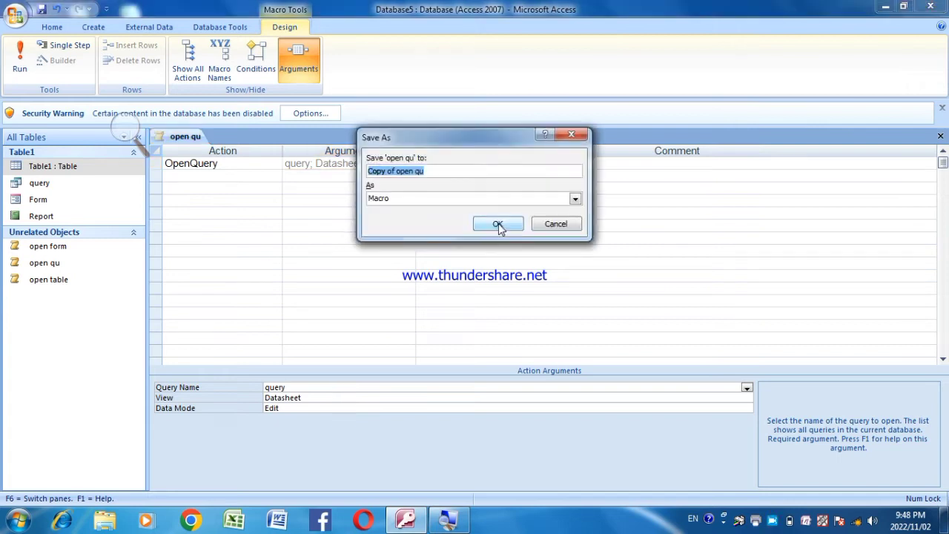
type("open")
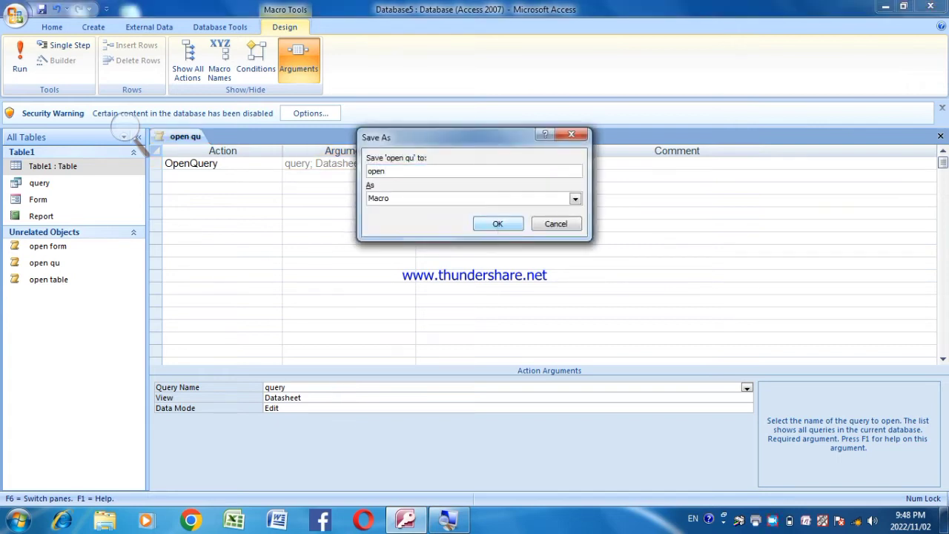
type(" query")
left_click(497, 223)
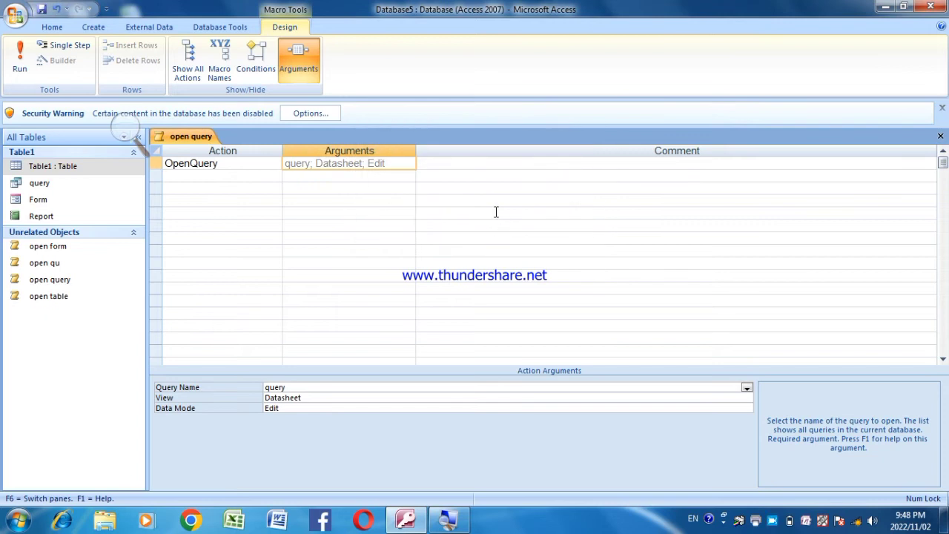
Change the macro's action from OpenQuery to OpenReport.
left_click(263, 163)
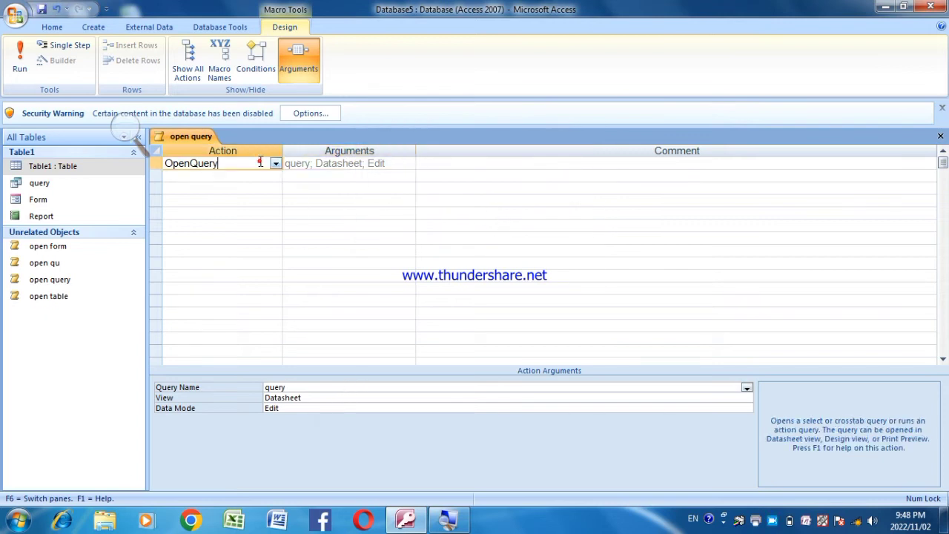
key("BackSpace")
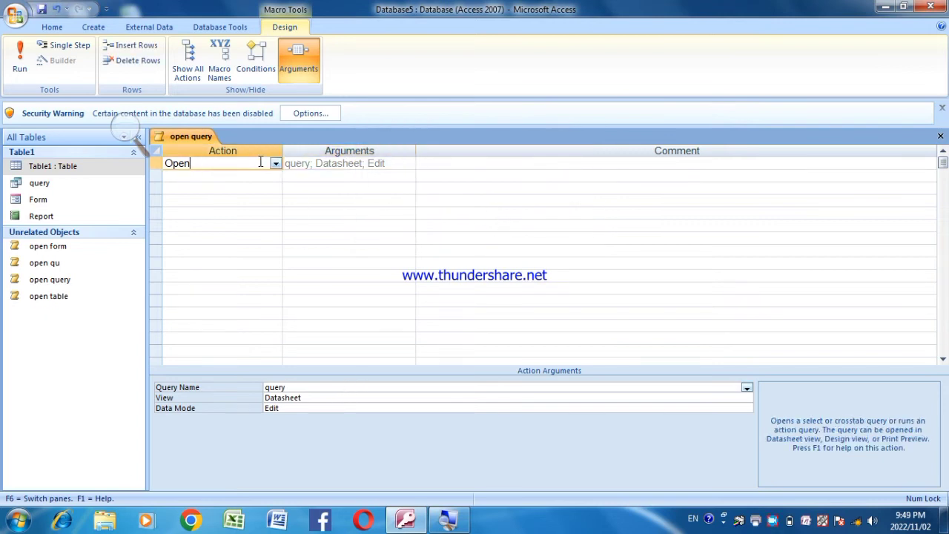
type("report")
key("Tab")
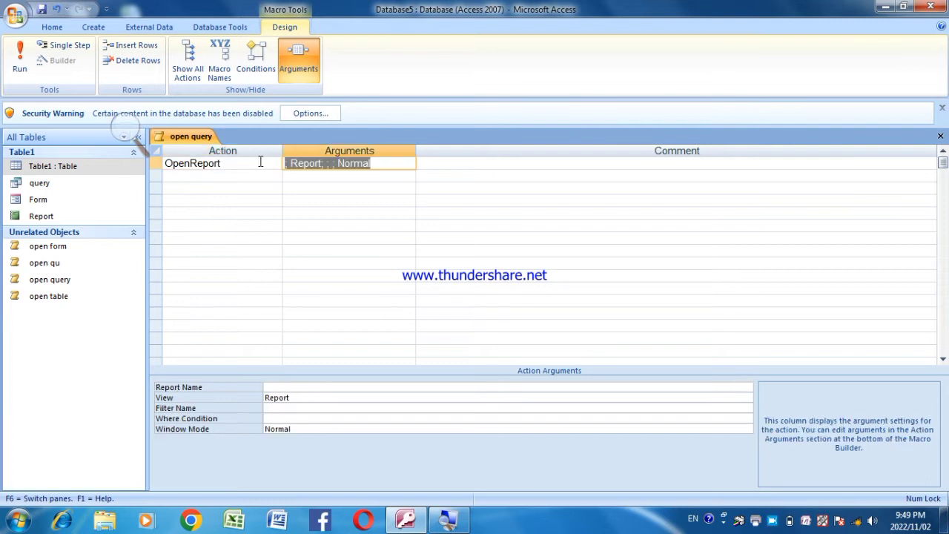
Set the OpenReport action's report name to Report and save the macro as open report, closing it when done.
left_click(308, 387)
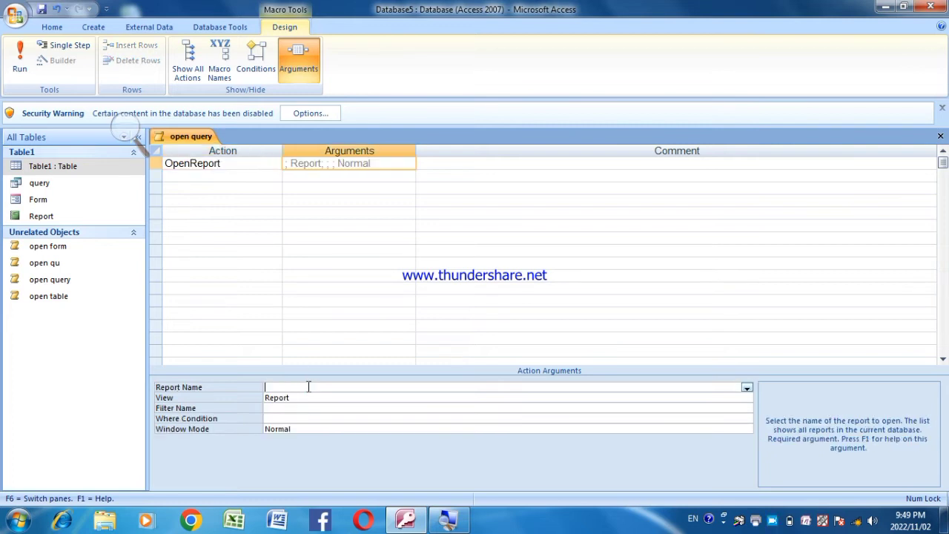
type("report")
key("Return")
key("F12")
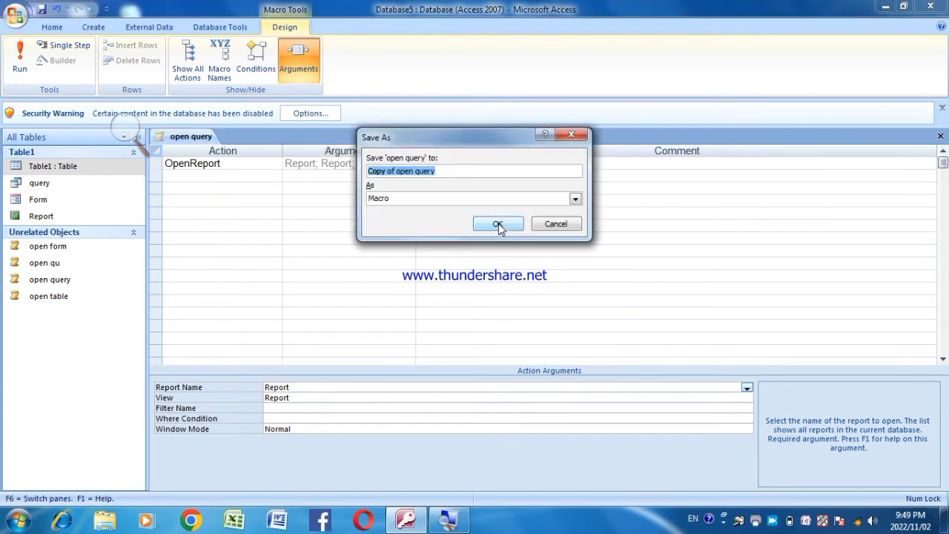
type("open report")
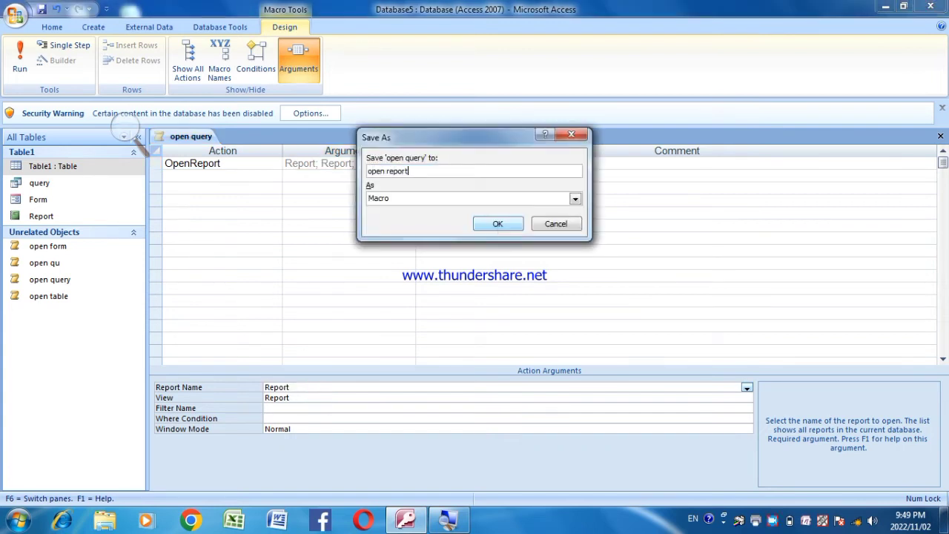
left_click(498, 223)
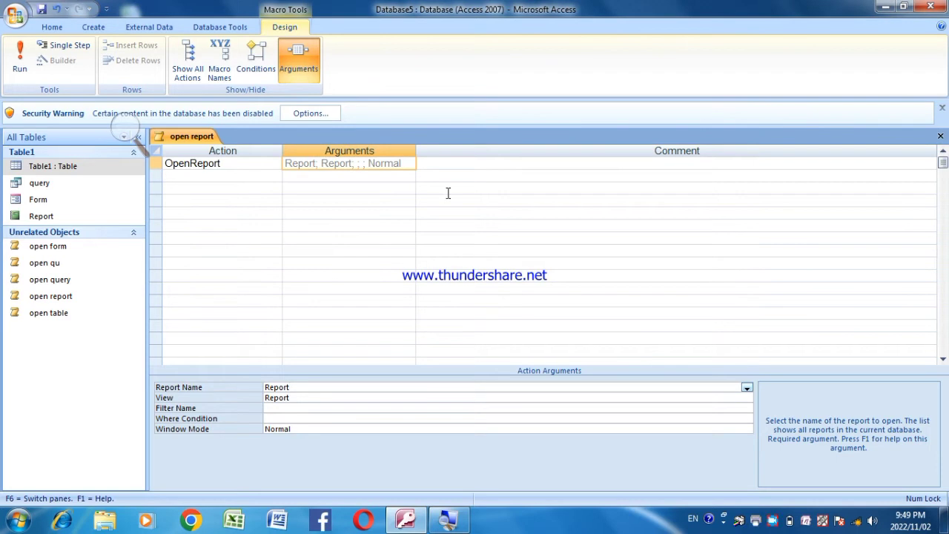
left_click(939, 137)
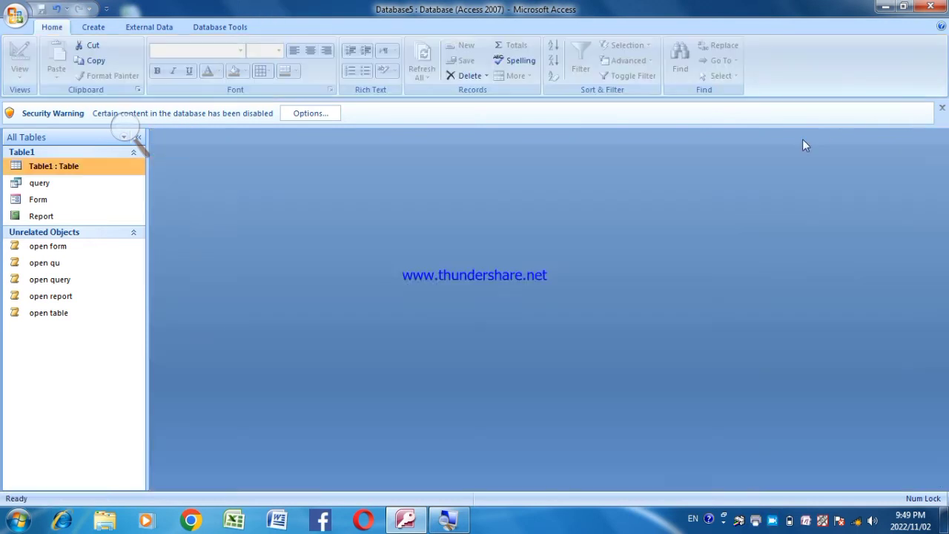
Create a blank form in Design view and enlarge its detail section to about 19 cm wide and 10.8 cm high.
left_click(97, 26)
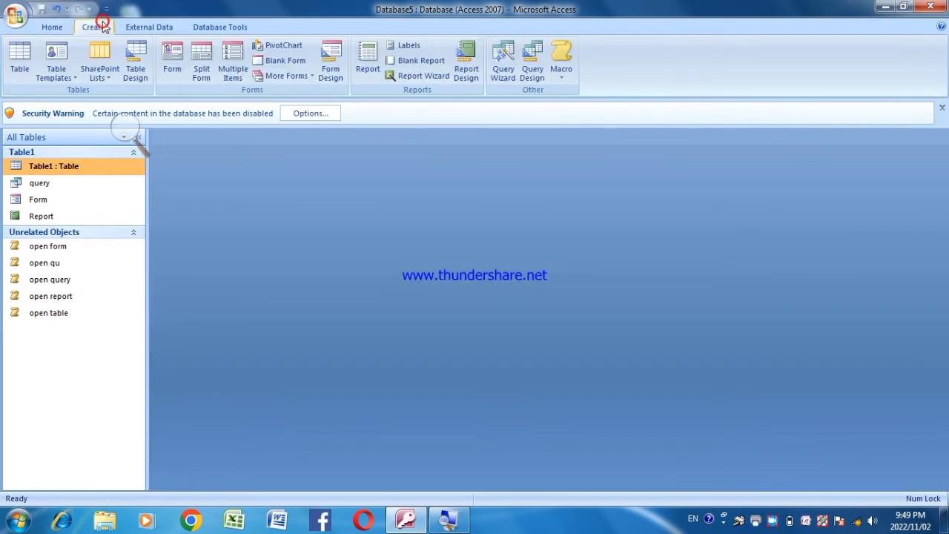
left_click(288, 61)
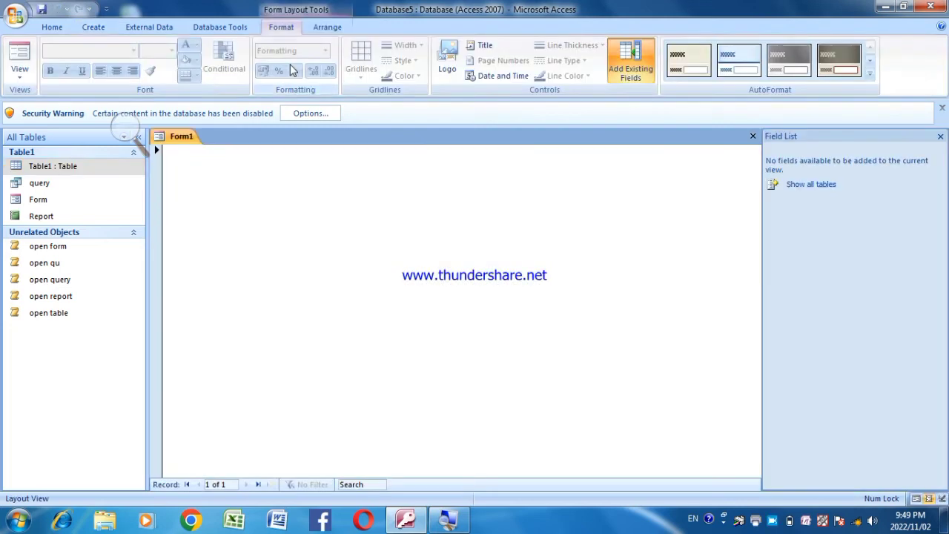
left_click(19, 71)
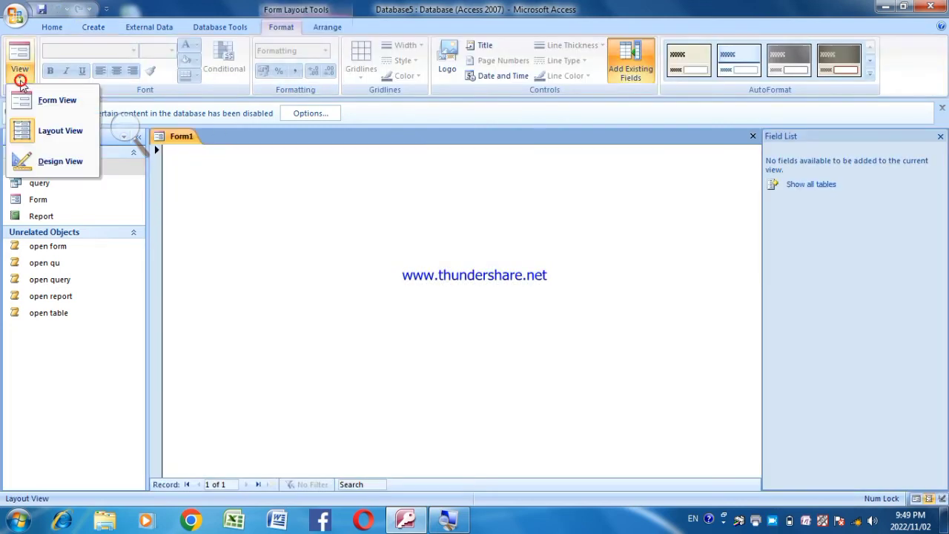
left_click(41, 160)
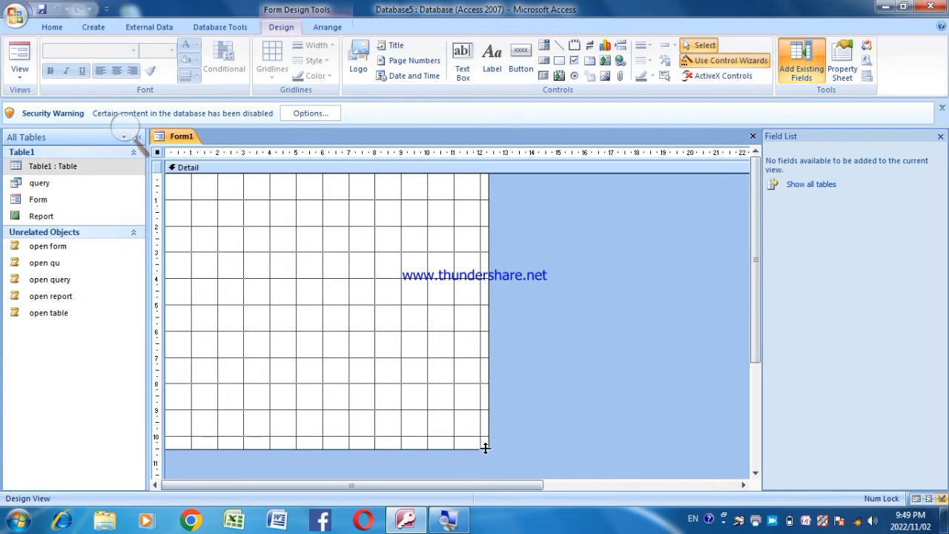
left_click_drag(486, 448, 661, 457)
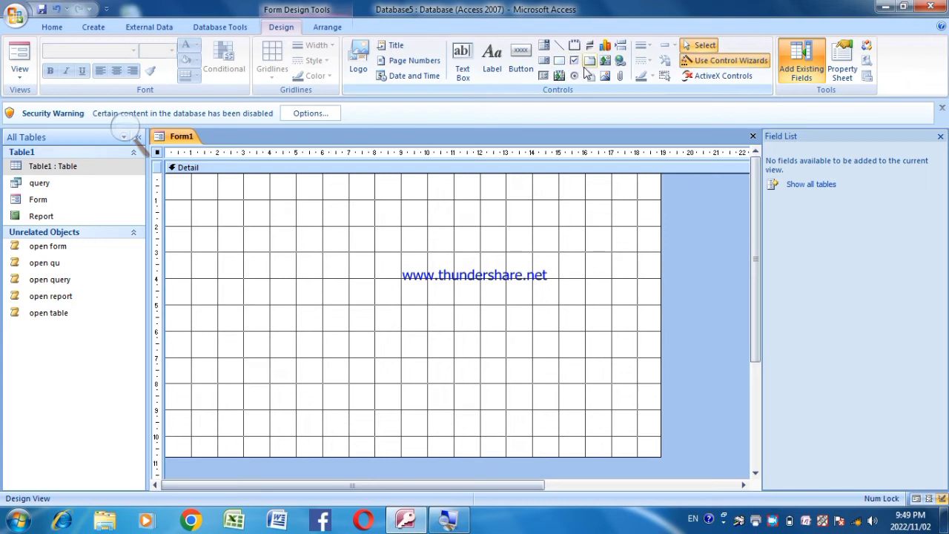
Draw a tab control about 14.2 cm wide and 8 cm high in the detail section and display its properties.
left_click(588, 64)
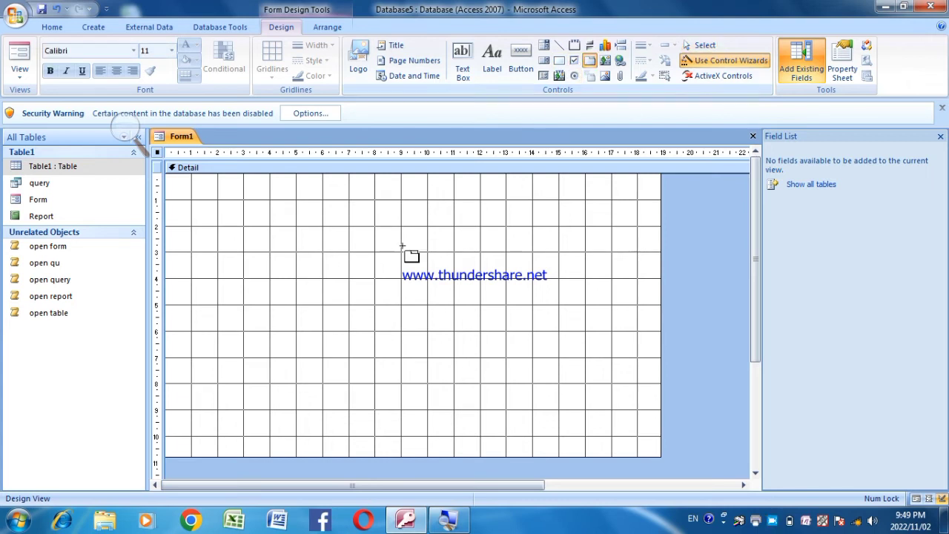
left_click_drag(220, 206, 593, 417)
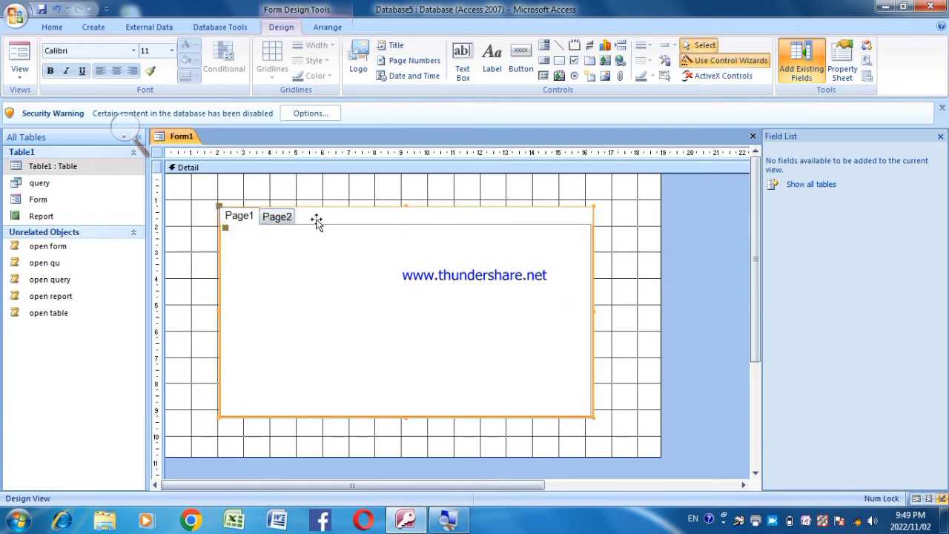
left_click(838, 77)
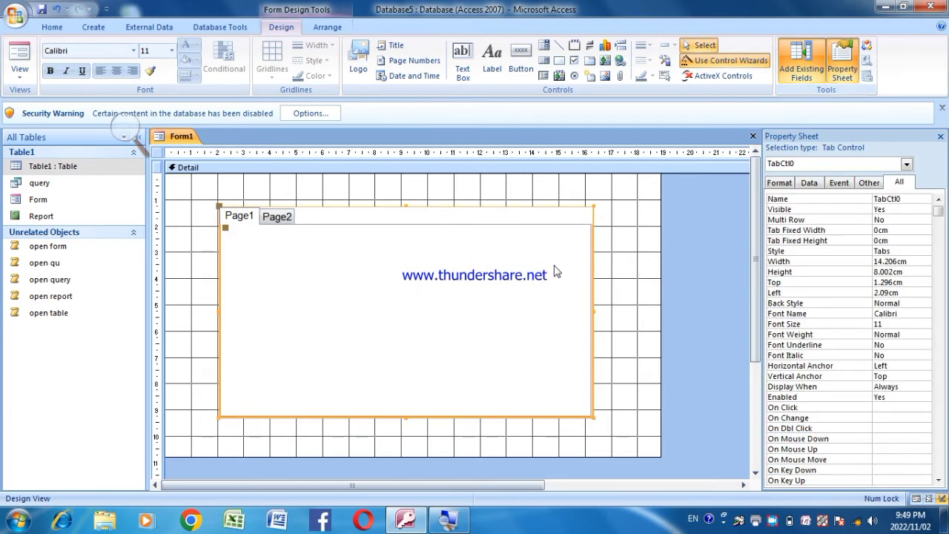
Rename the tab control's first page as Table.
left_click(612, 245)
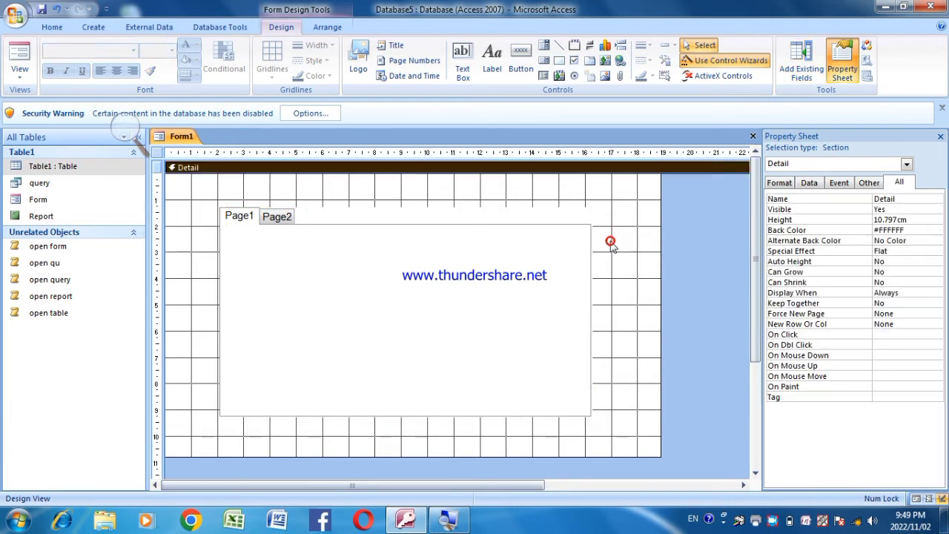
left_click(239, 216)
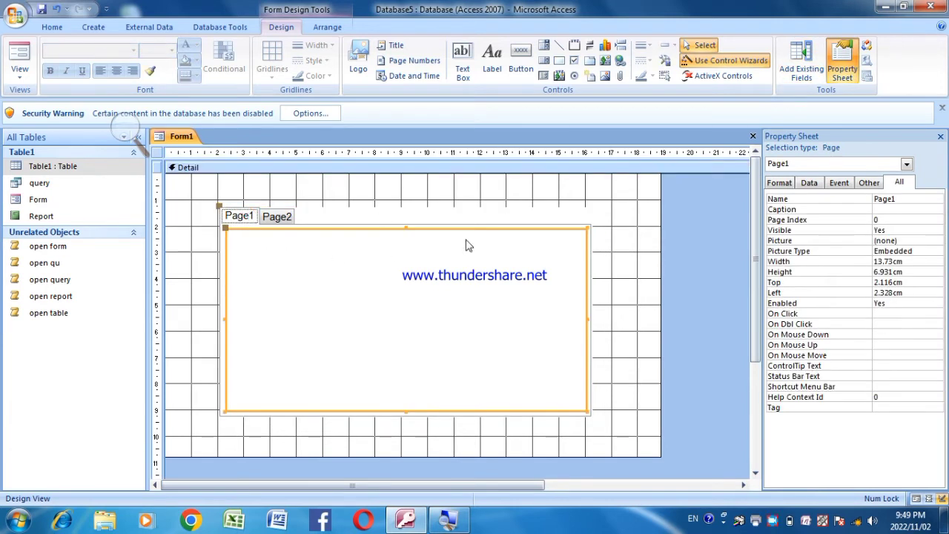
left_click(895, 199)
left_click(872, 199)
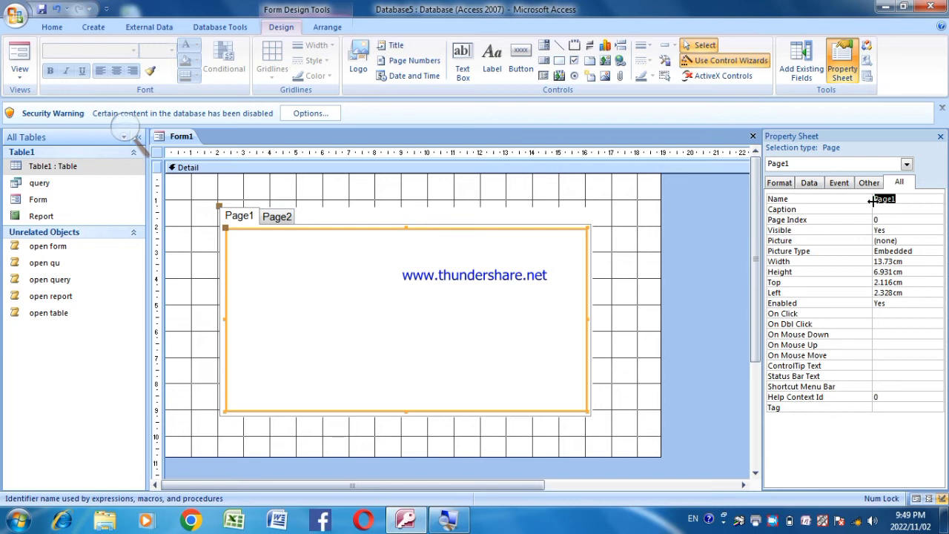
type("Op")
Rename the tab control's second page as Form1.
left_click(286, 218)
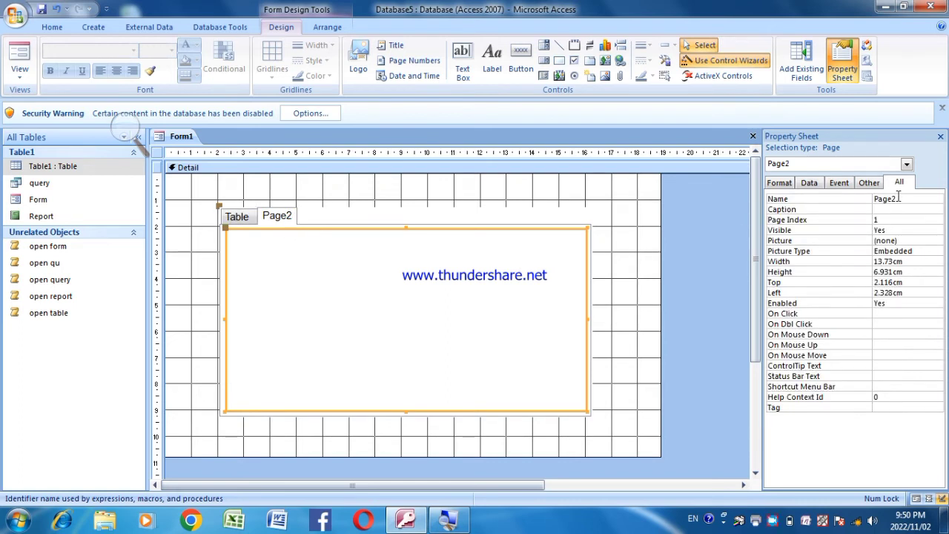
left_click_drag(898, 196, 872, 195)
type("Form1")
left_click(903, 241)
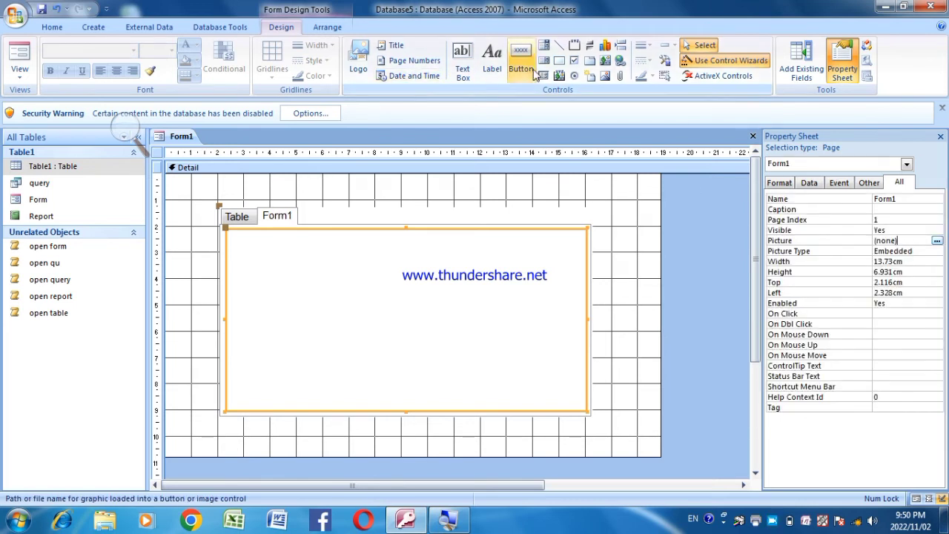
Insert two more pages into the tab control after the Form1 page.
left_click(589, 77)
left_click(590, 77)
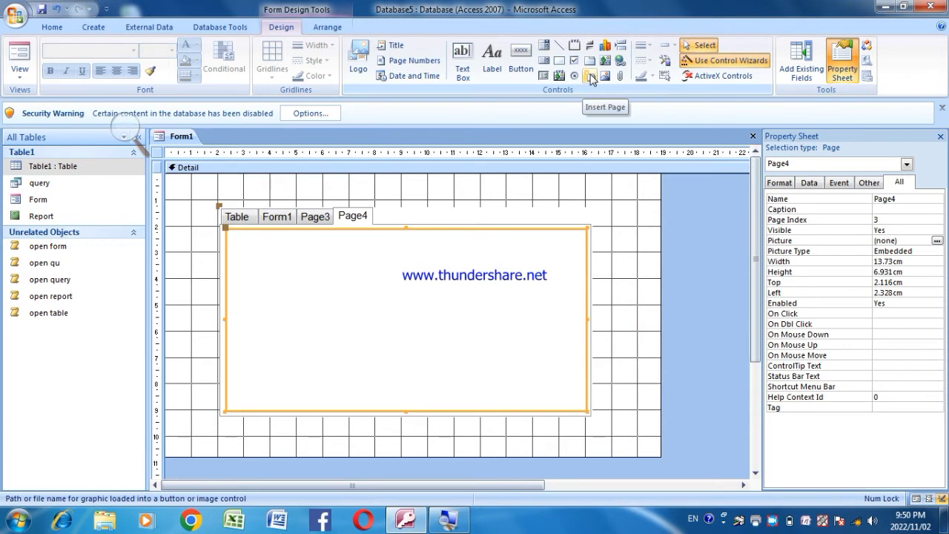
Rename the tab control's third page as query1.
left_click(317, 217)
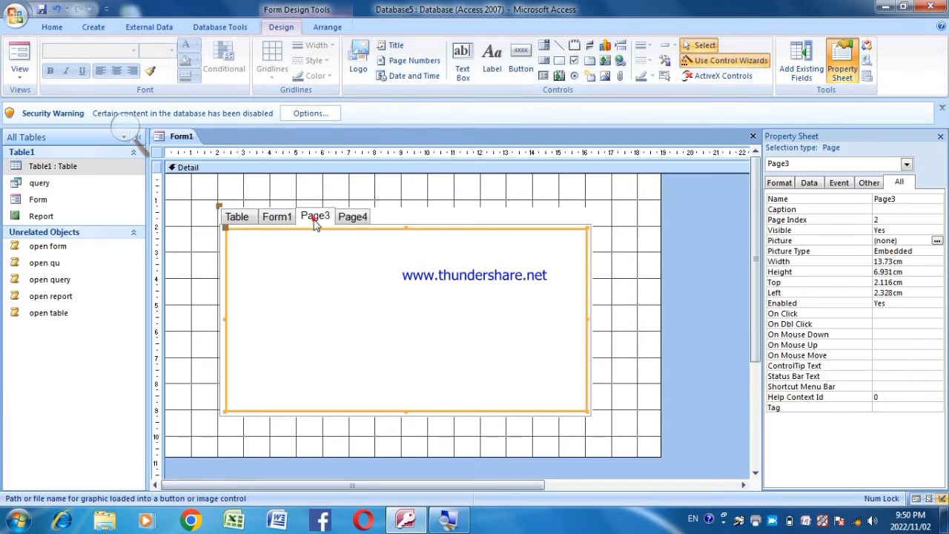
left_click(924, 200)
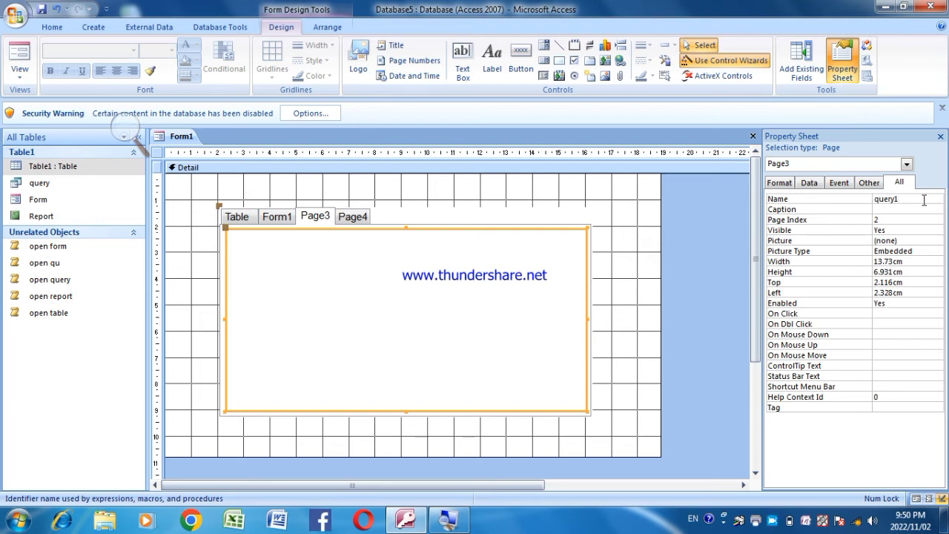
left_click(924, 217)
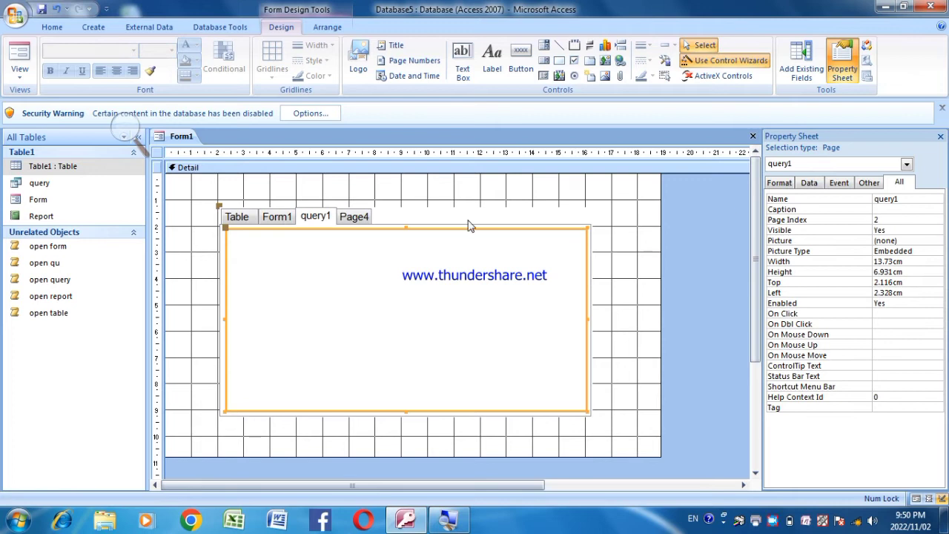
Rename the tab control's fourth page as report1 and close the property sheet.
left_click(369, 222)
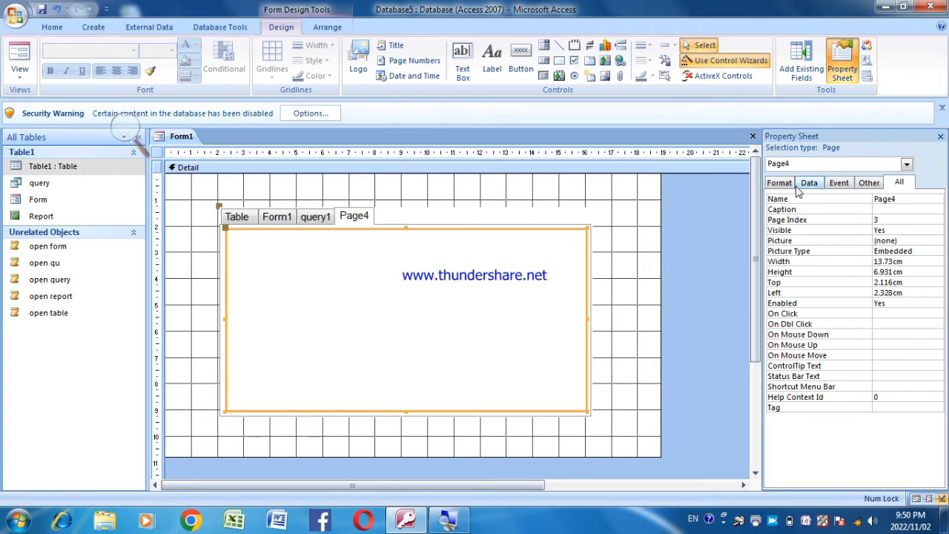
left_click(838, 198)
type("report1")
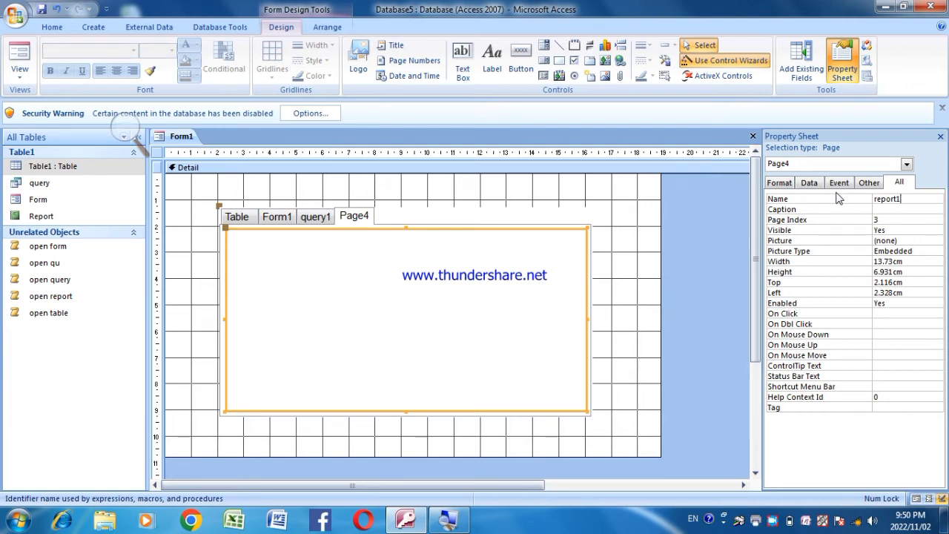
left_click(904, 219)
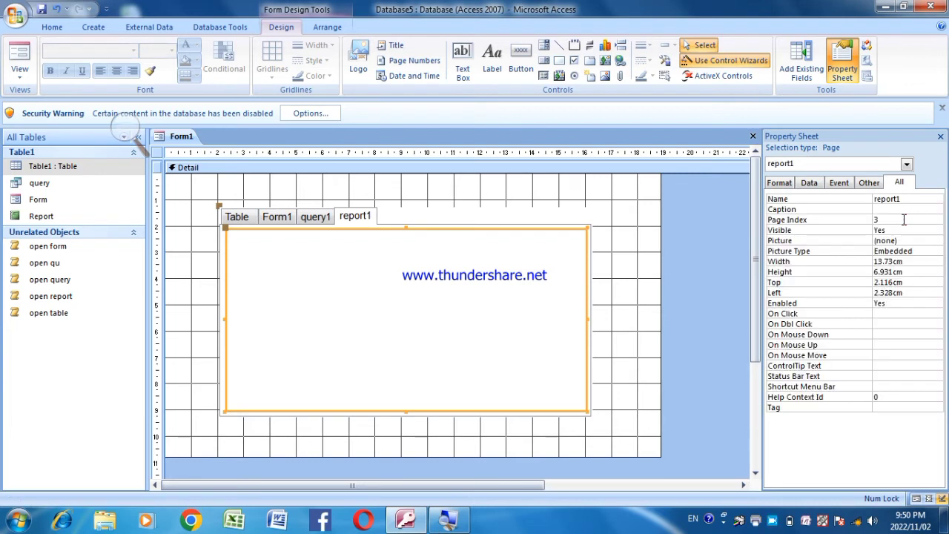
left_click(940, 137)
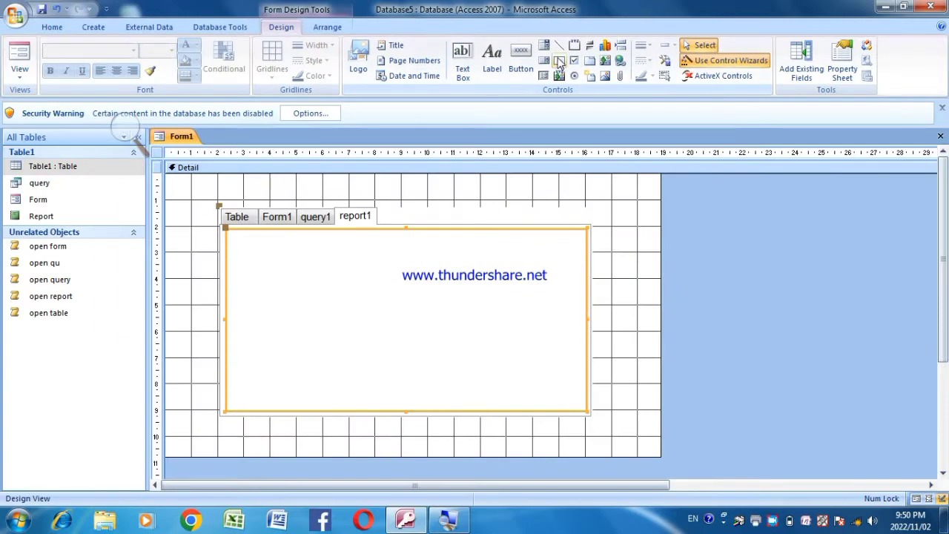
Draw a command button about 2.4 cm wide on the report1 page and have it run the open report macro.
left_click(533, 65)
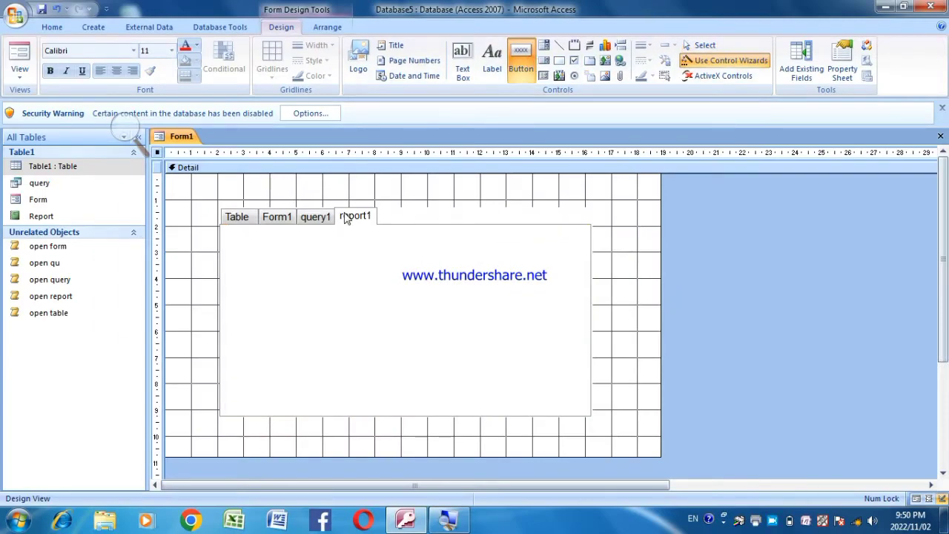
left_click_drag(261, 256, 323, 286)
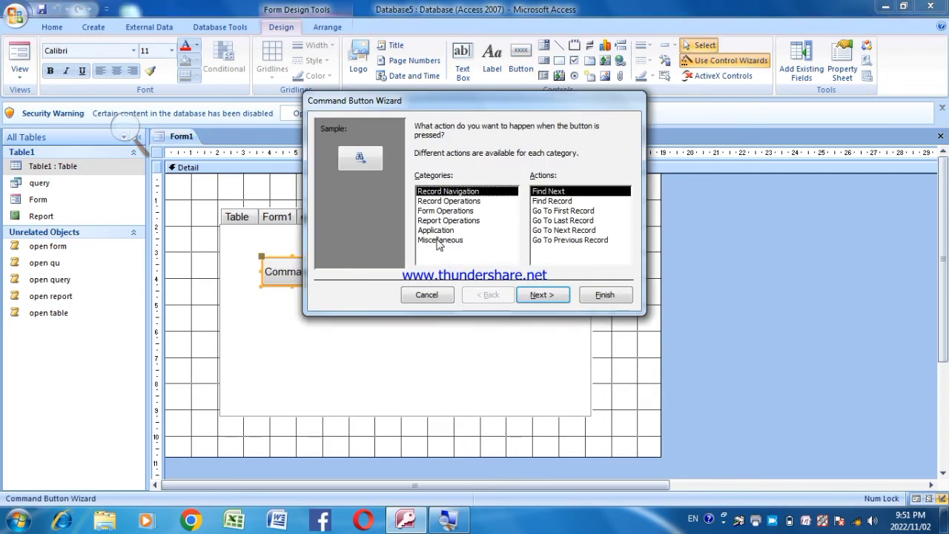
left_click(440, 241)
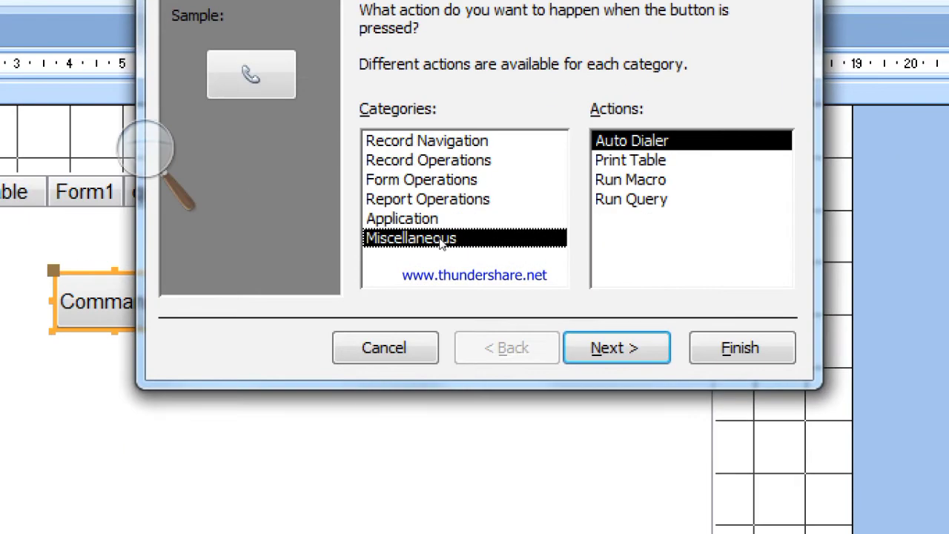
left_click(630, 180)
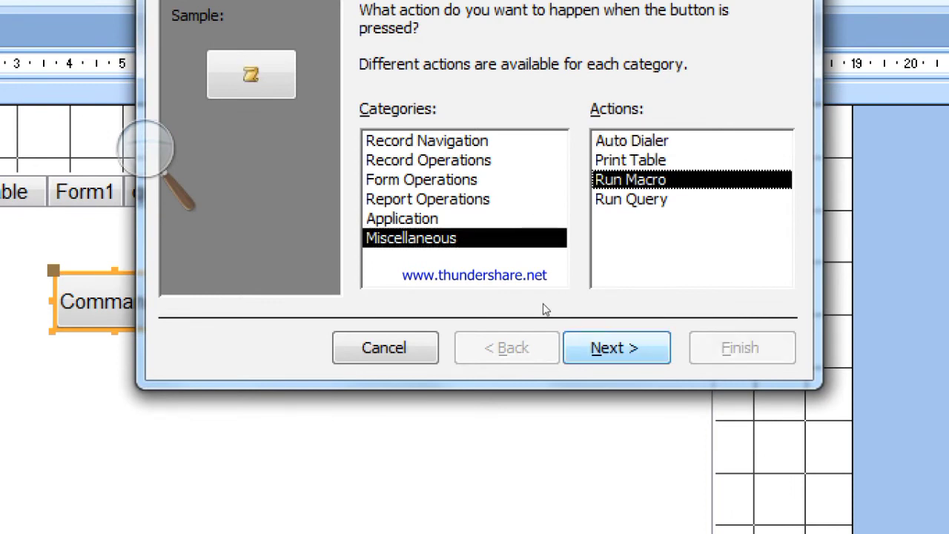
left_click(616, 347)
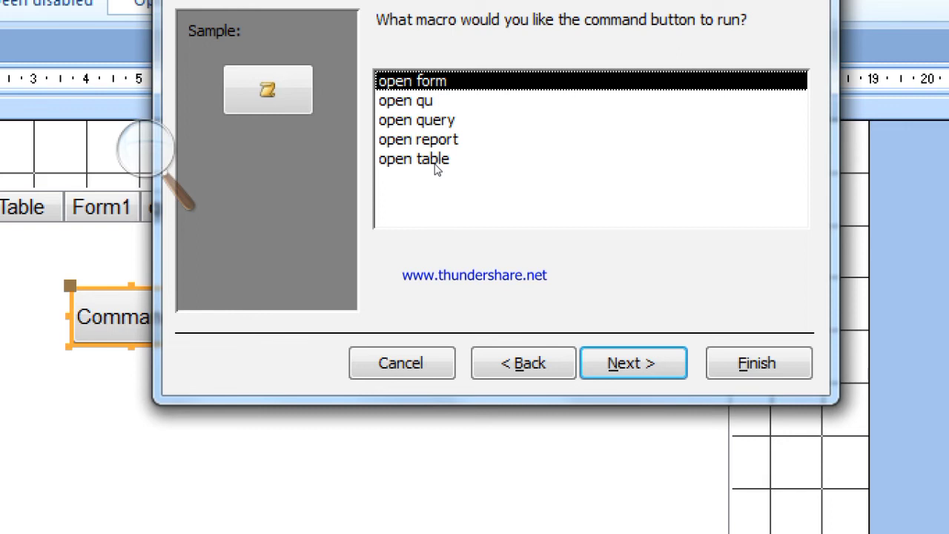
key("Down")
key("Down")
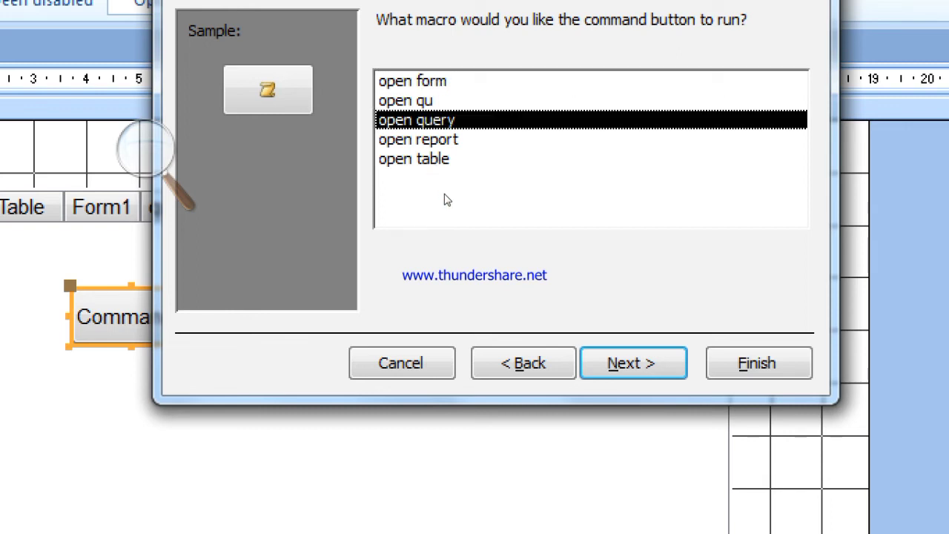
key("Down")
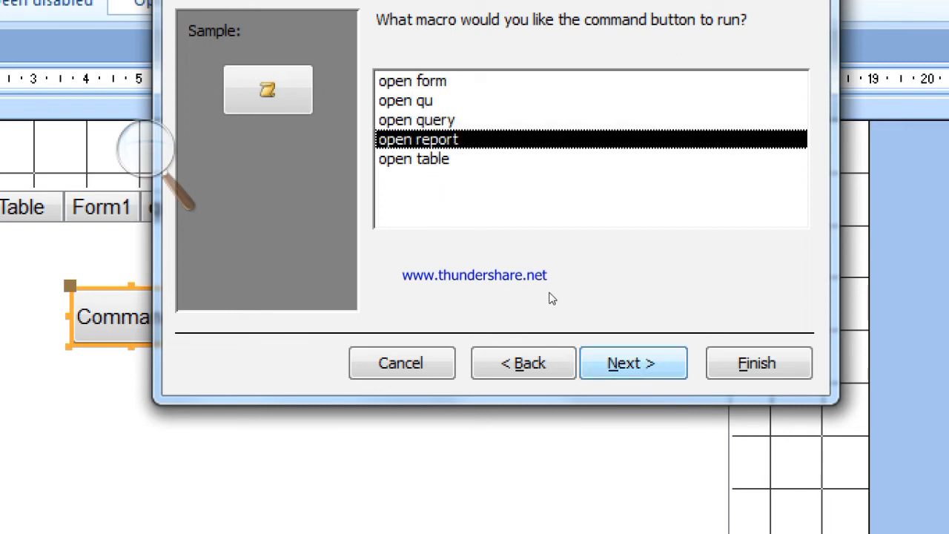
key("Return")
Give the command button the text "open report" and finish the wizard with the default button name.
left_click(434, 139)
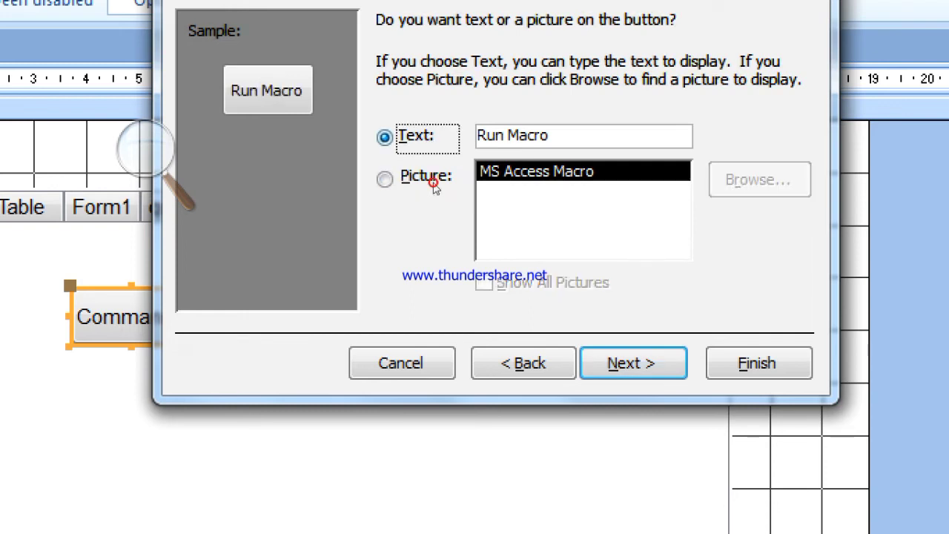
left_click(501, 137)
left_click_drag(501, 178, 459, 175)
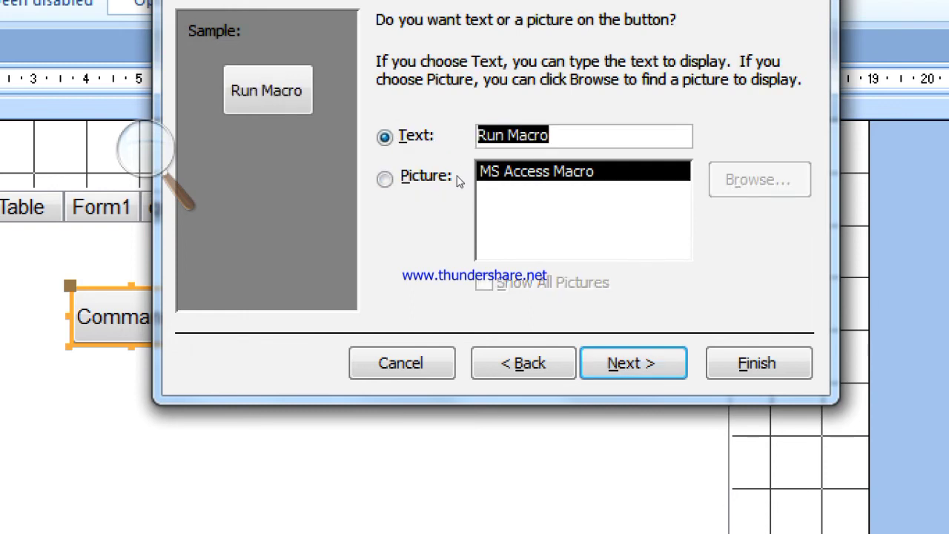
type("open re")
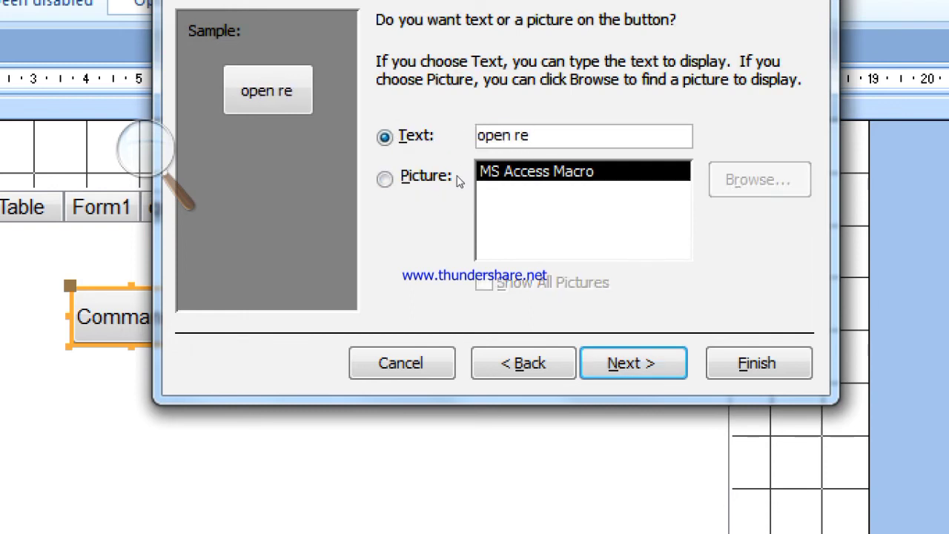
type("port")
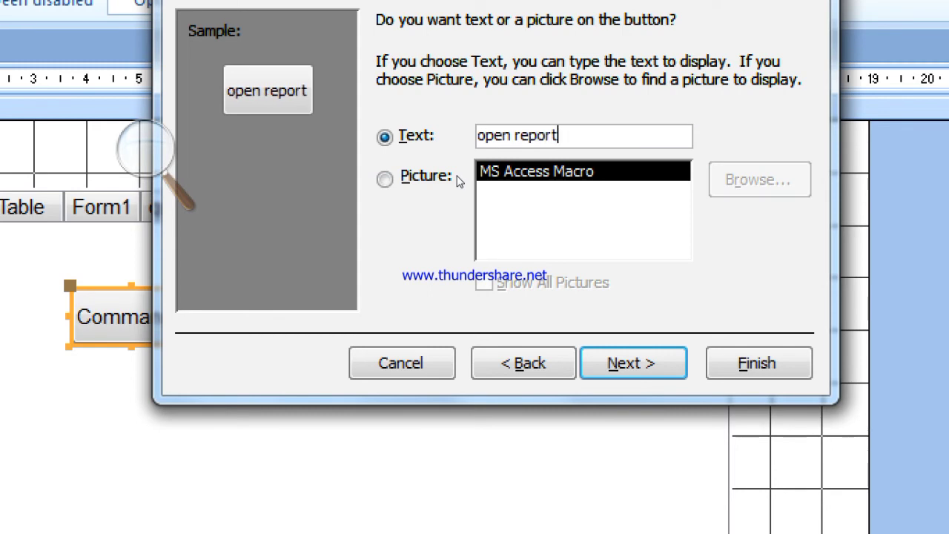
left_click(621, 362)
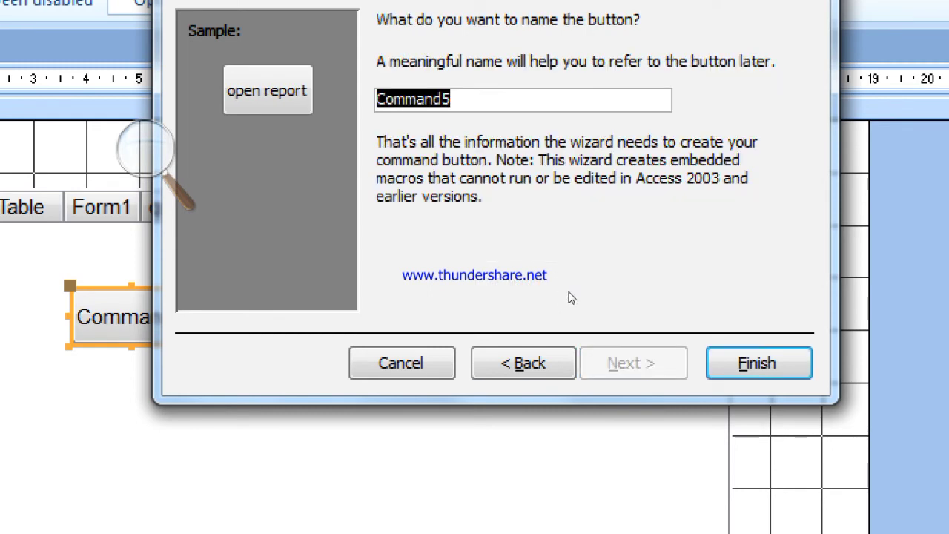
key("Return")
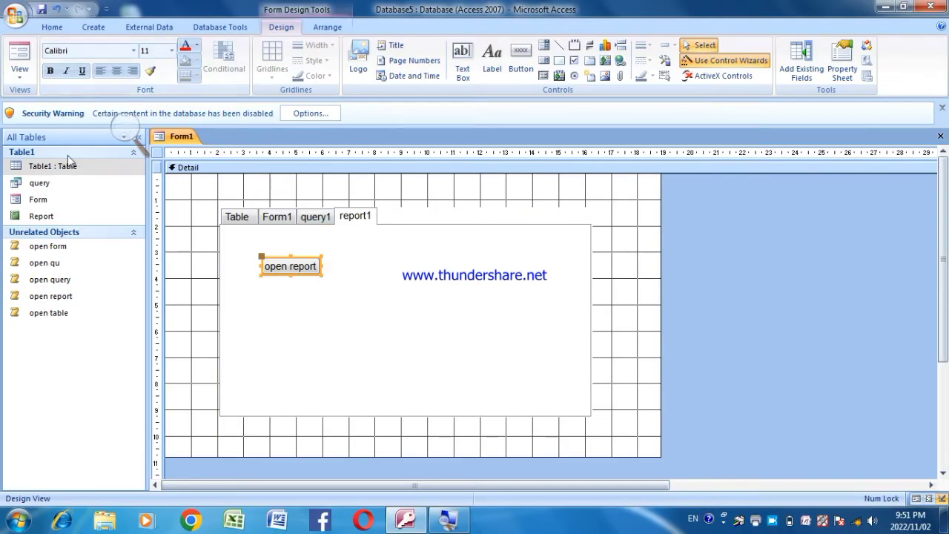
Create a macro with a Close action whose object type is Report and object name is Report.
left_click(94, 30)
left_click(552, 53)
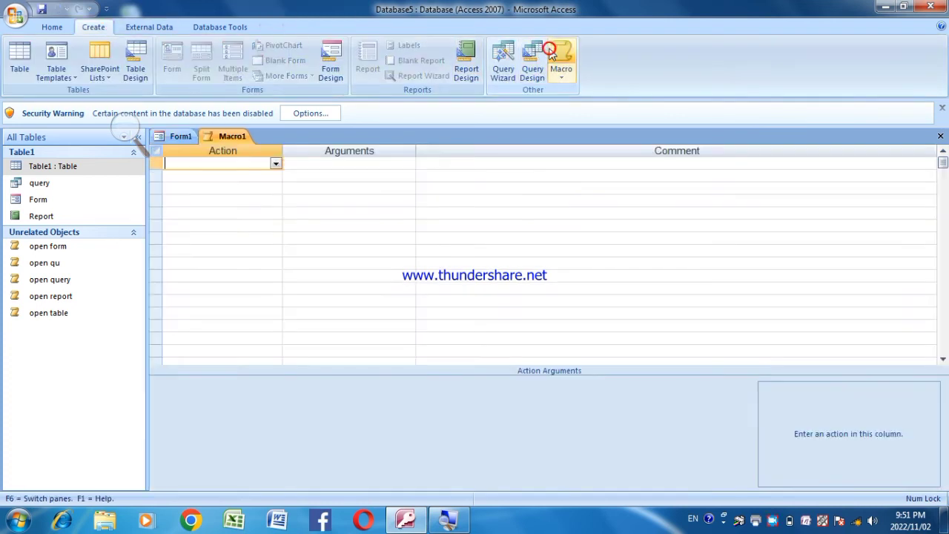
type("close")
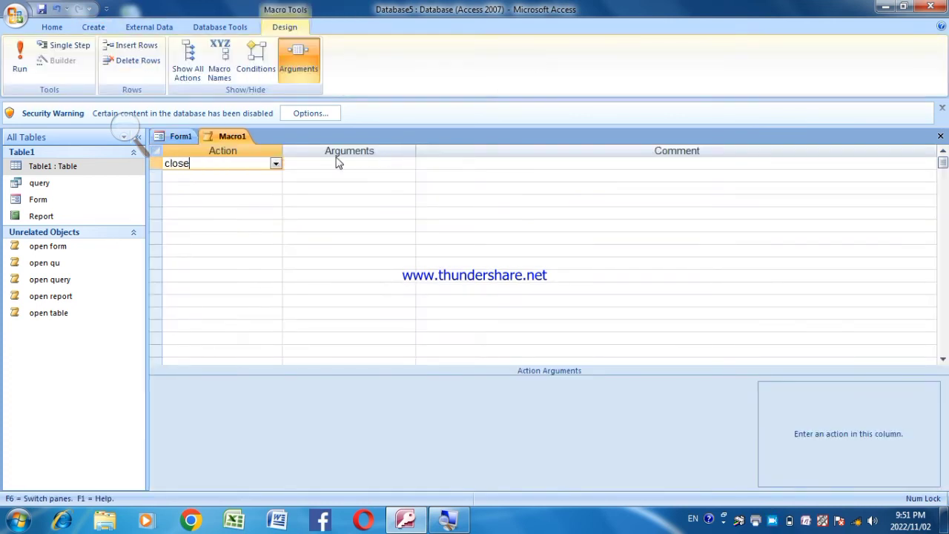
key("Tab")
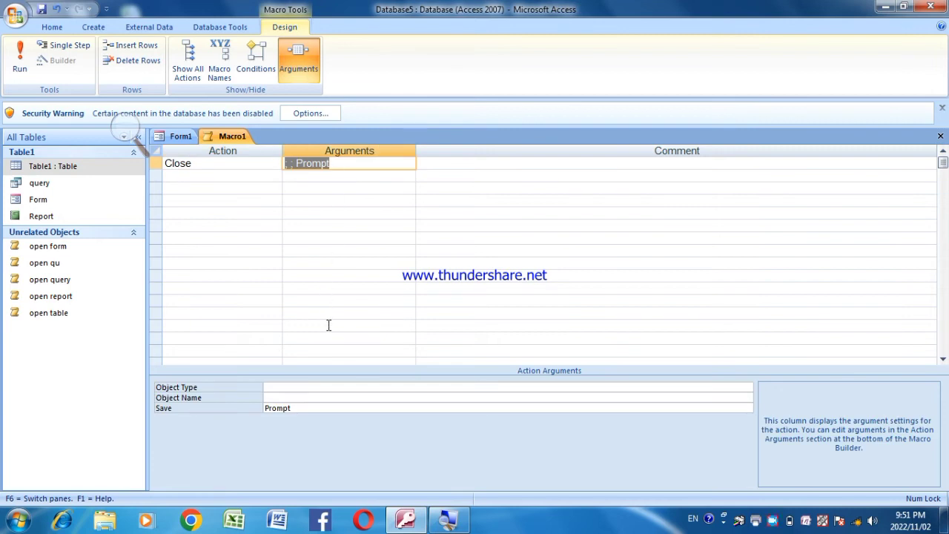
left_click(313, 388)
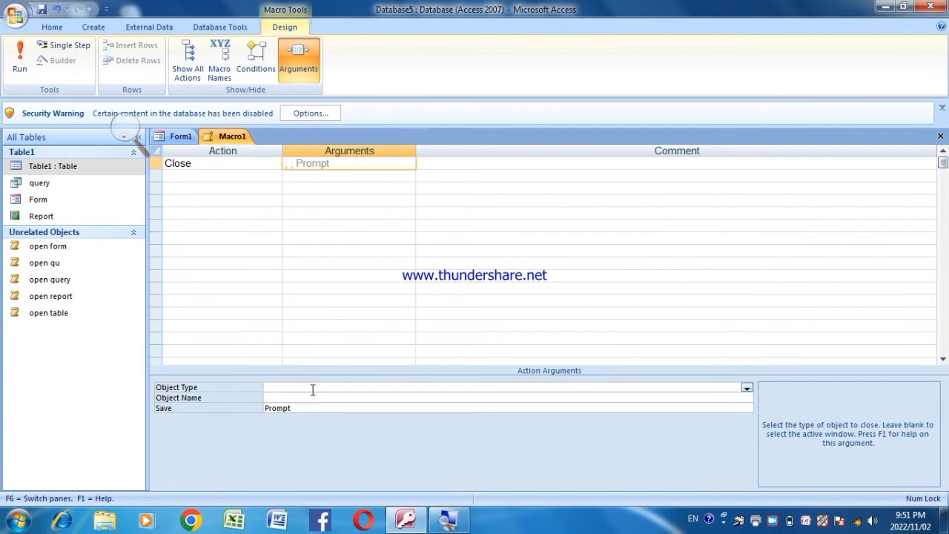
type("report")
key("Tab")
type("r")
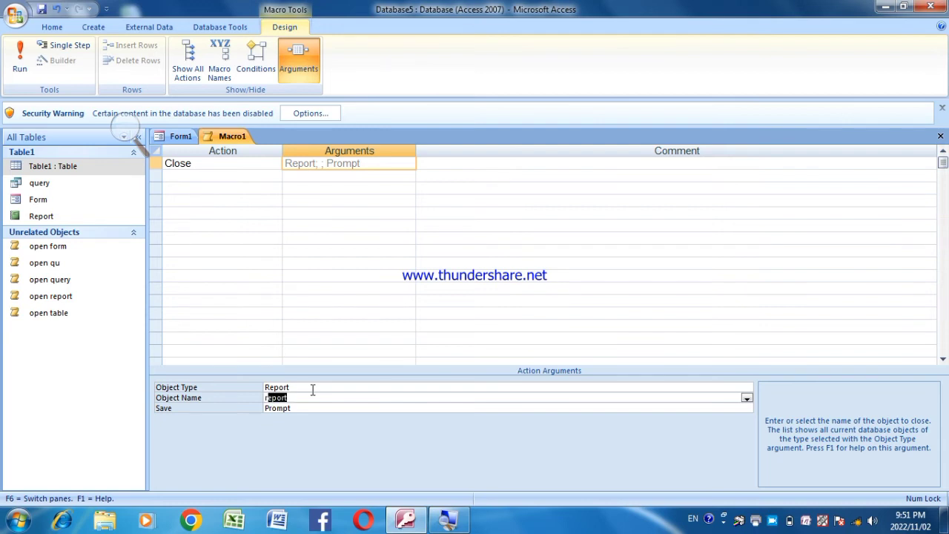
Save the new macro as "close report".
key("ctrl+s")
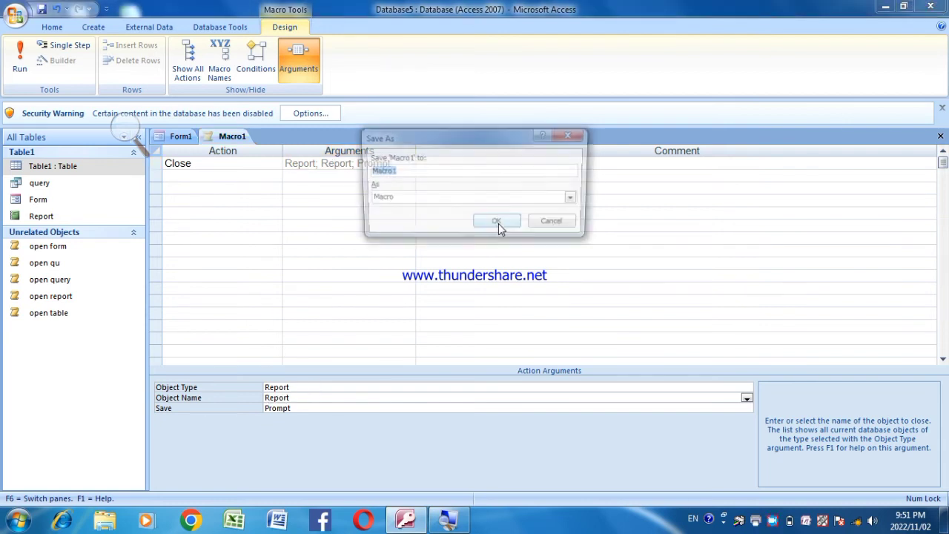
type("close")
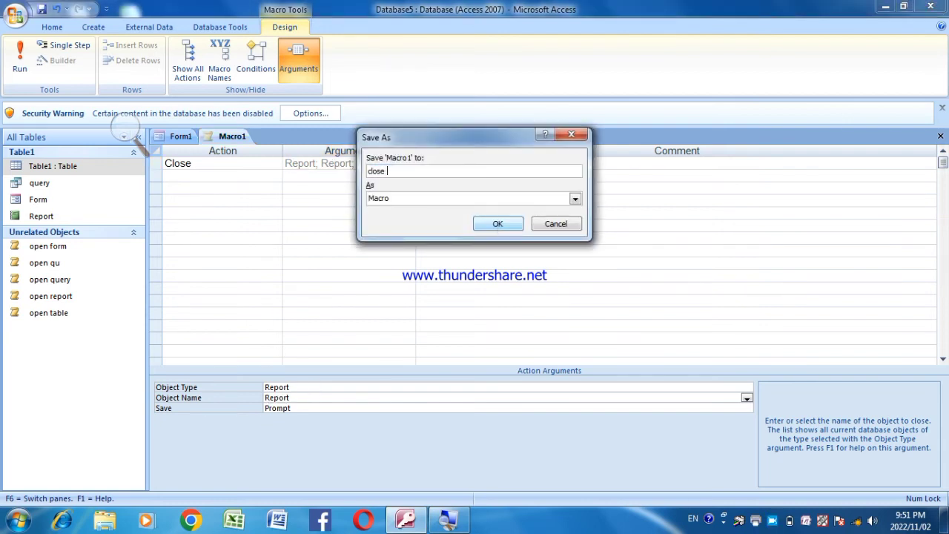
type(" report")
left_click(497, 224)
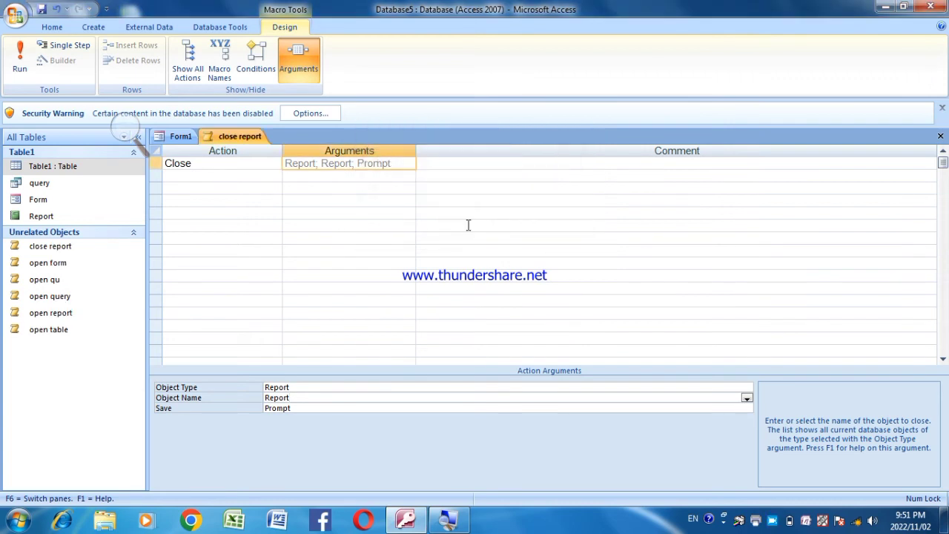
Change the Close action's object to the table Table1, save the macro as a copy named "close table", and close it.
left_click(300, 387)
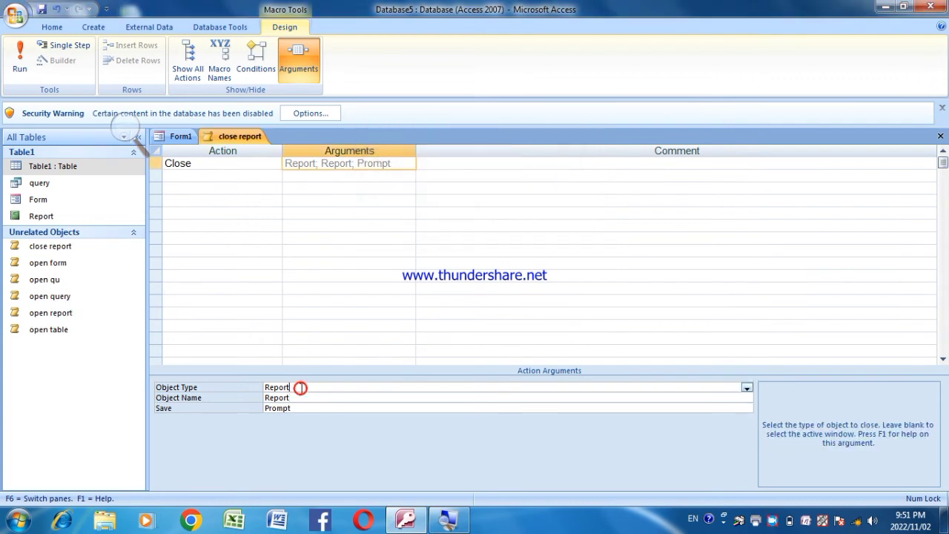
type("table")
key("Tab")
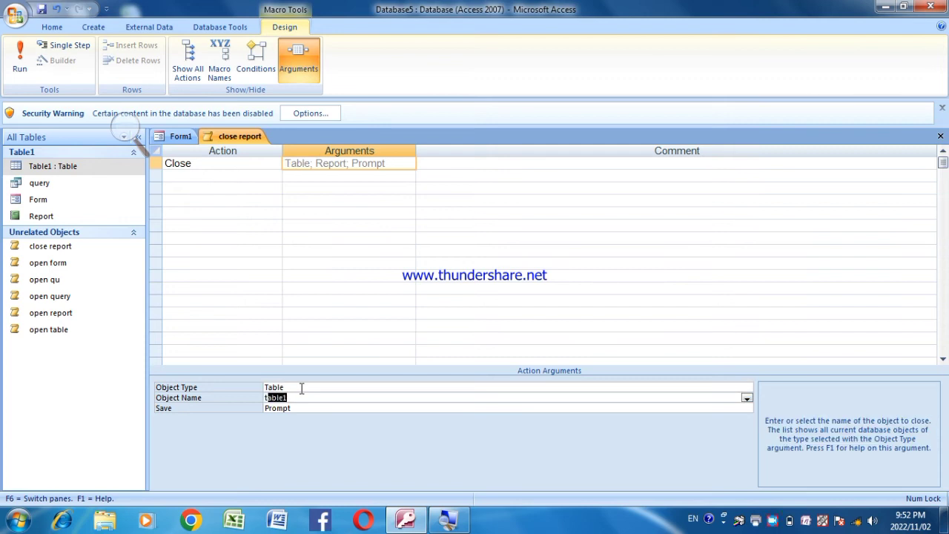
key("F12")
type("close table")
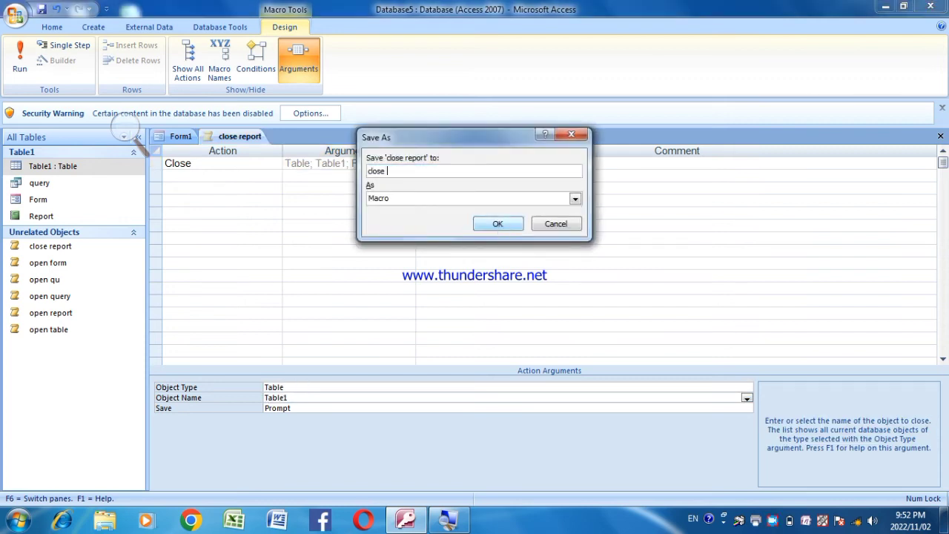
left_click(497, 223)
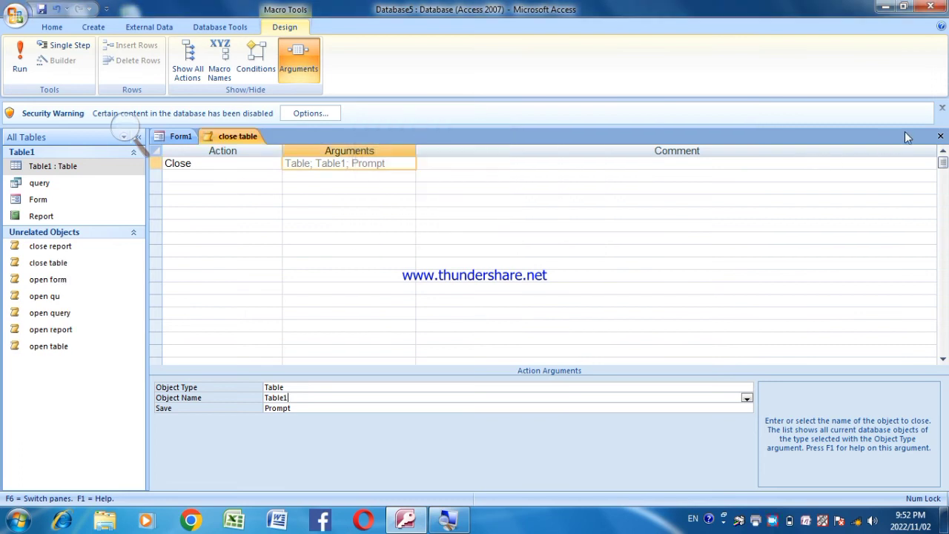
left_click(940, 136)
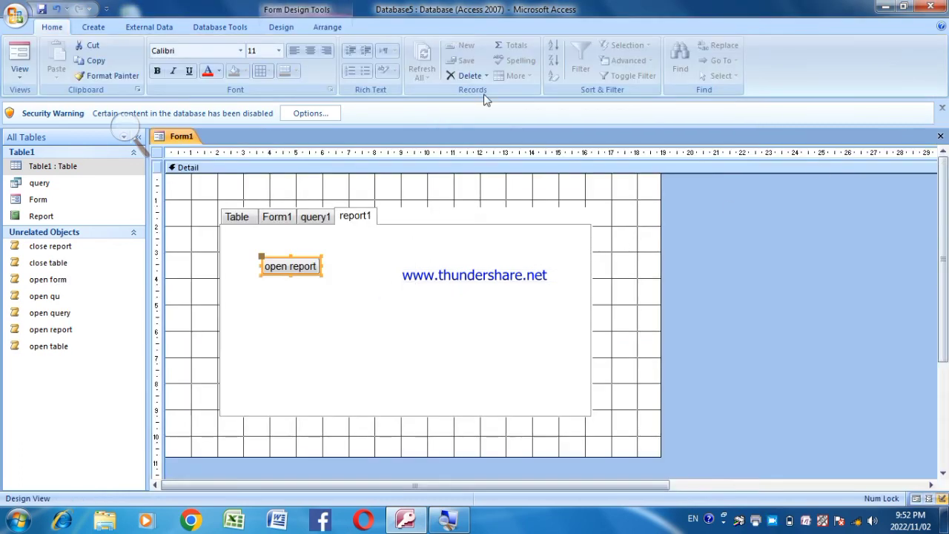
Add a command button below "open report" on the report1 page and have it run the "close report" macro.
left_click(283, 27)
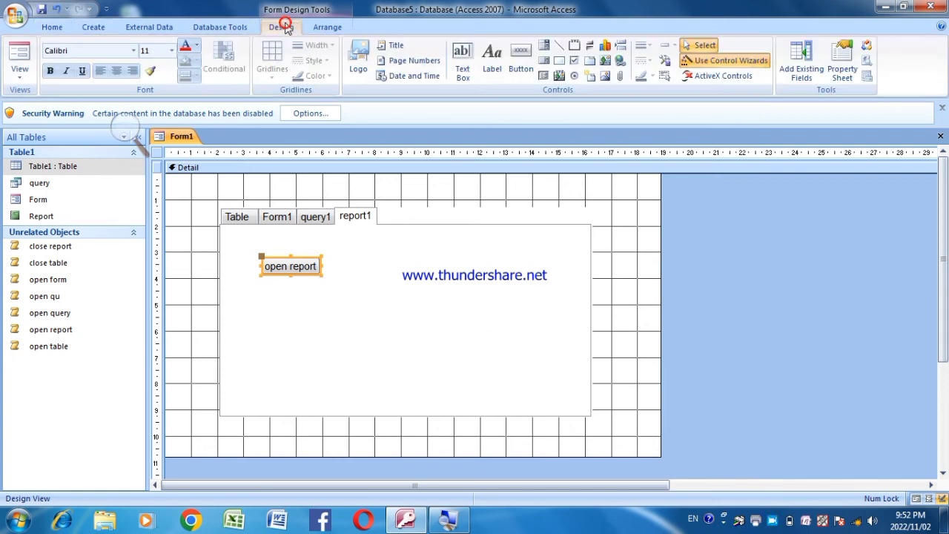
left_click(520, 60)
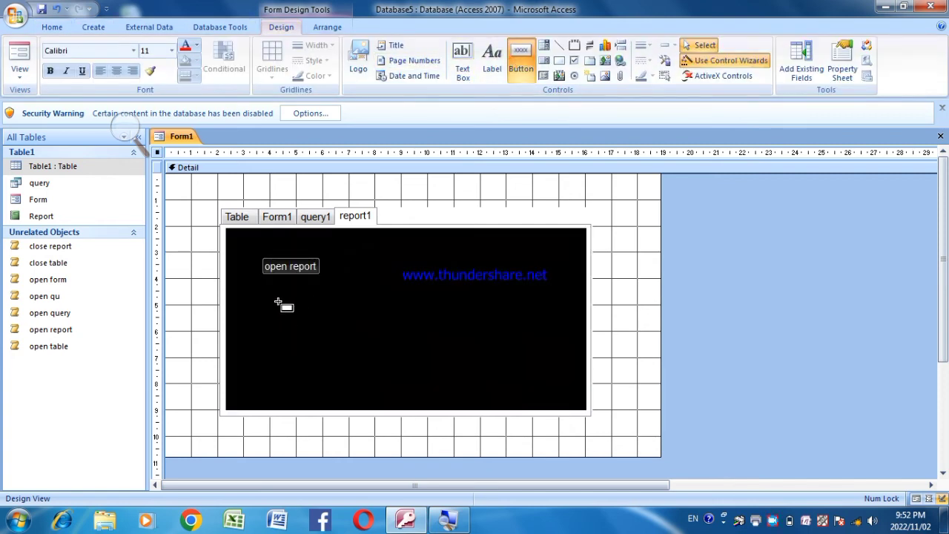
left_click_drag(271, 288, 336, 310)
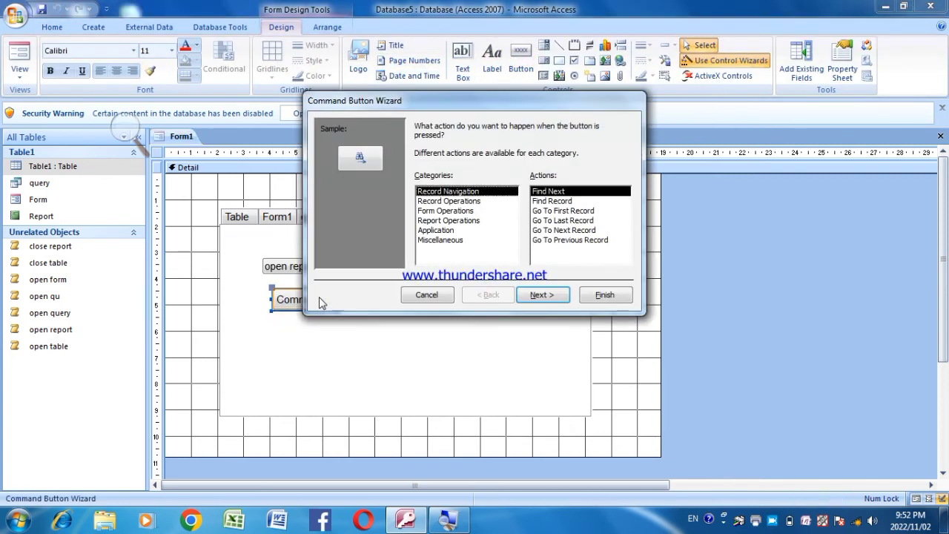
left_click(439, 240)
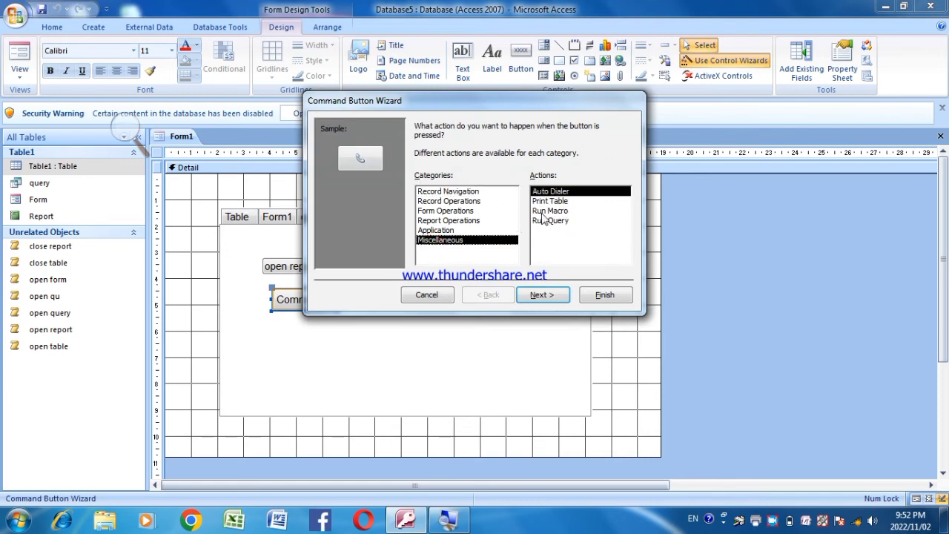
left_click(542, 212)
left_click(542, 295)
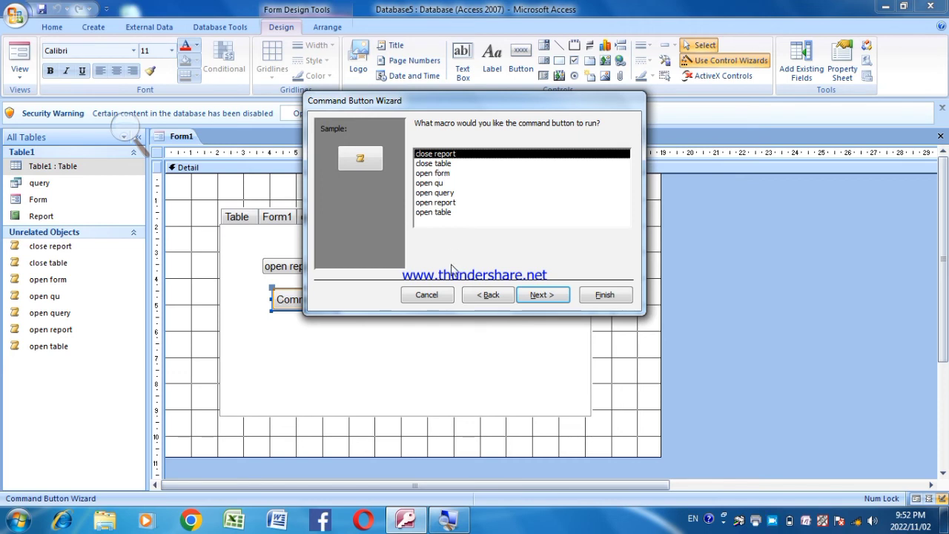
left_click(532, 297)
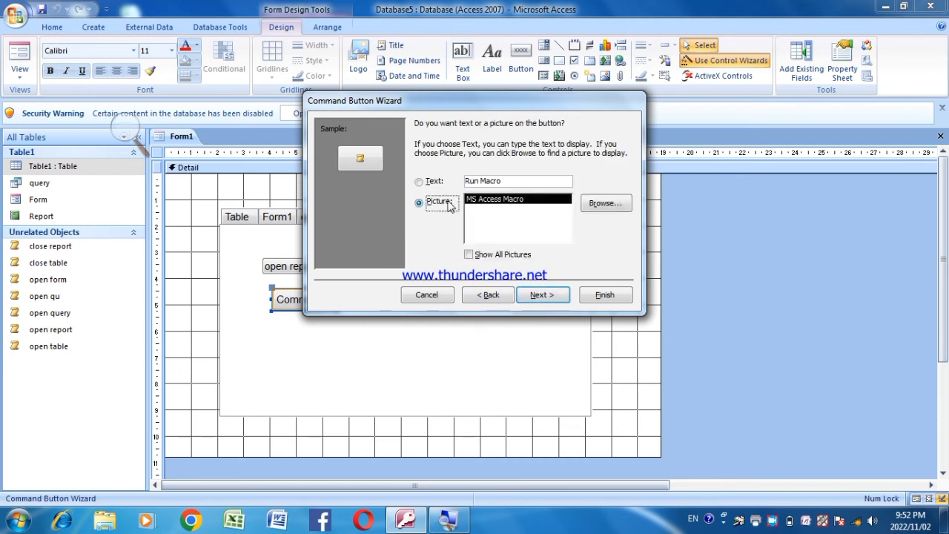
Label the new command button with the text "close report" and finish the wizard with the default button name.
left_click(420, 182)
key("Tab")
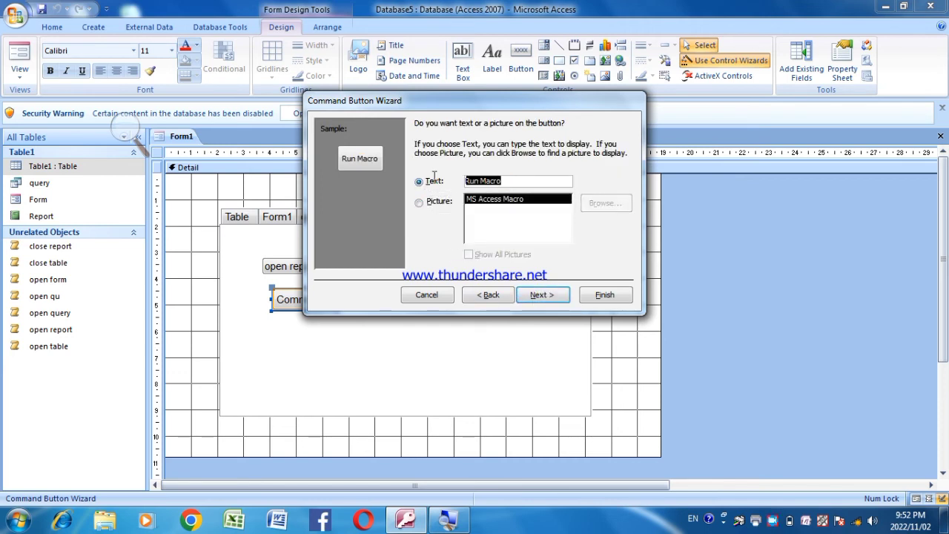
type("close ")
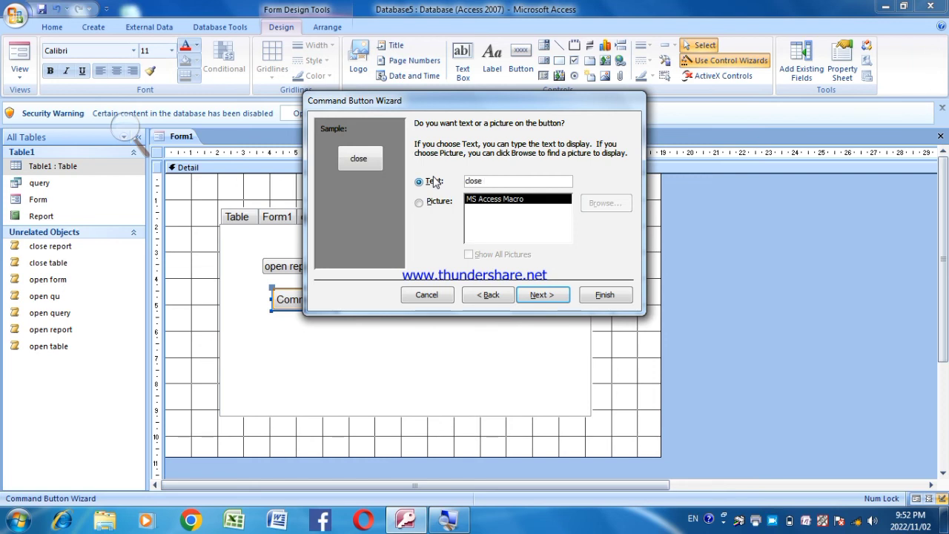
type("report")
key("Return")
key("Return")
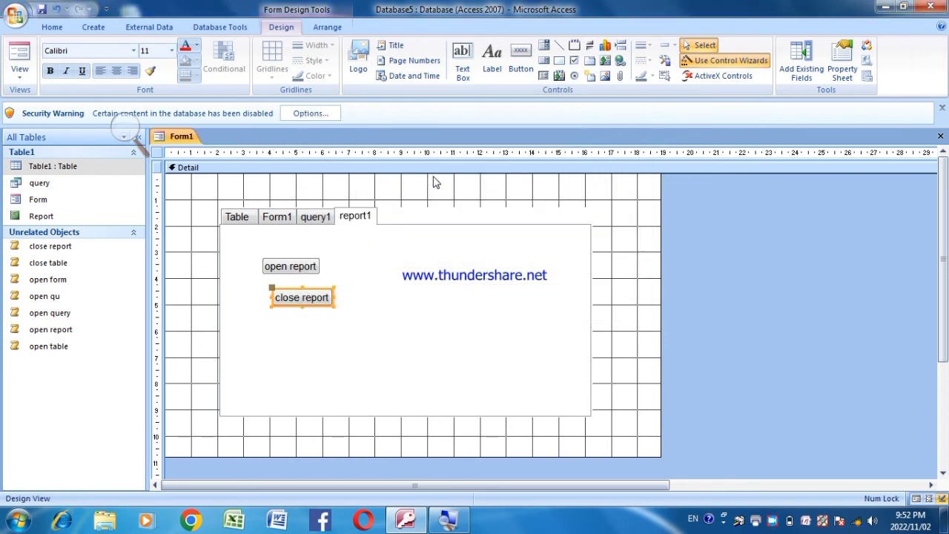
Add a command button to the Table page of the tab control and have it run the "open table" macro.
left_click(248, 217)
left_click(520, 60)
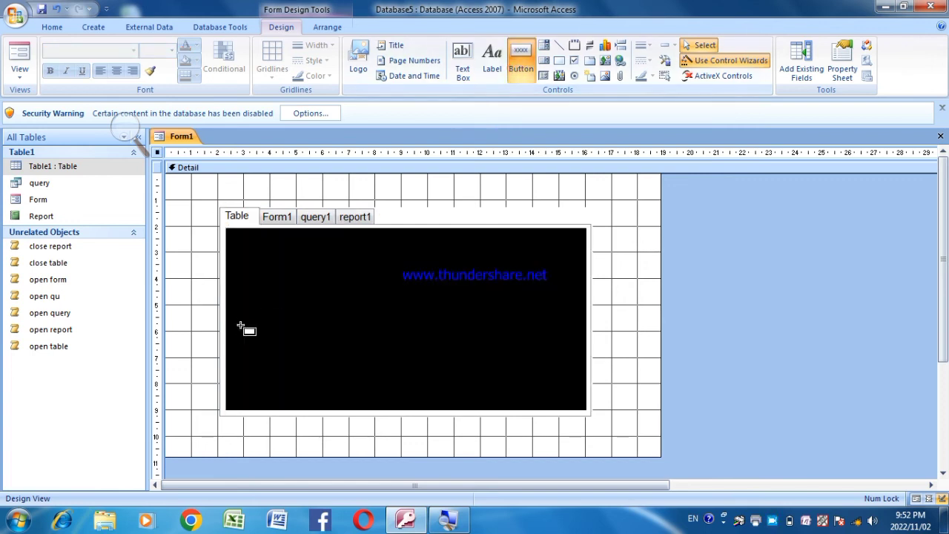
left_click_drag(244, 265, 313, 284)
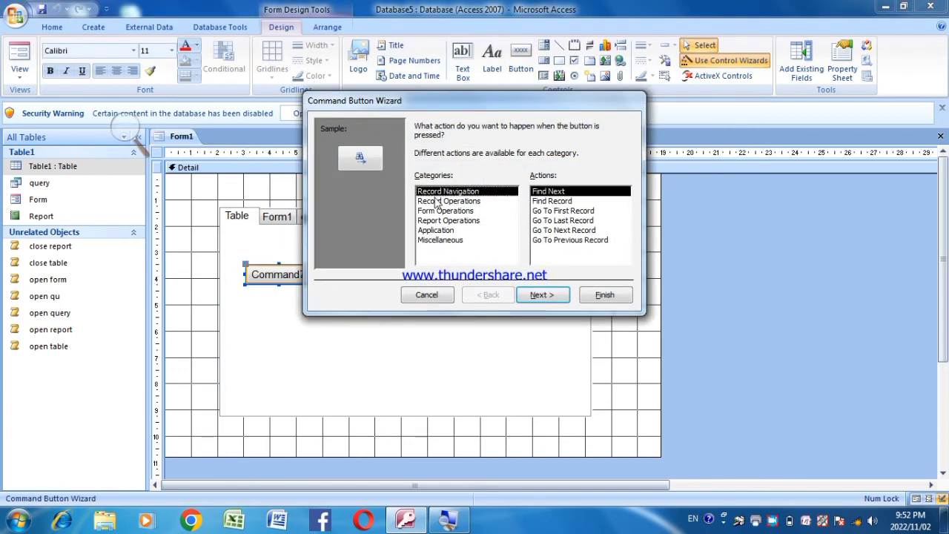
left_click(445, 238)
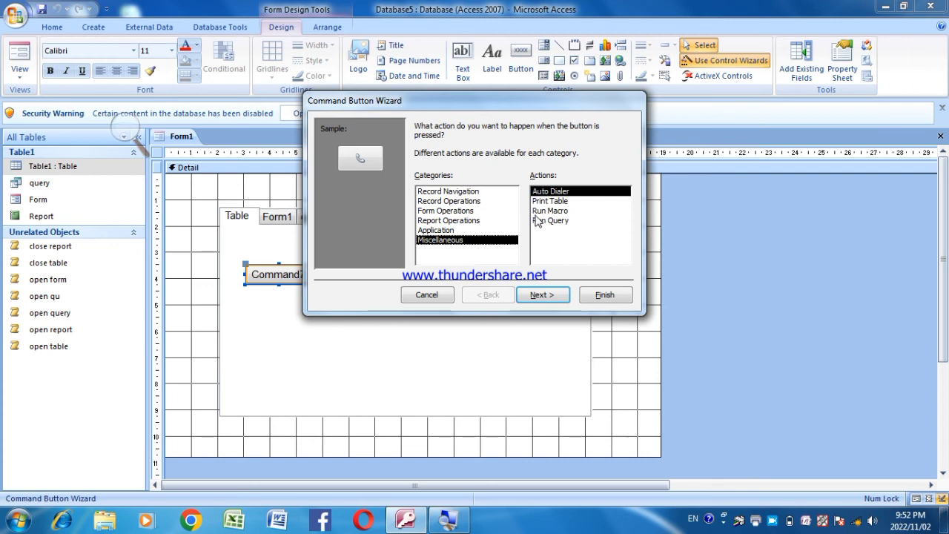
left_click(538, 212)
left_click(539, 295)
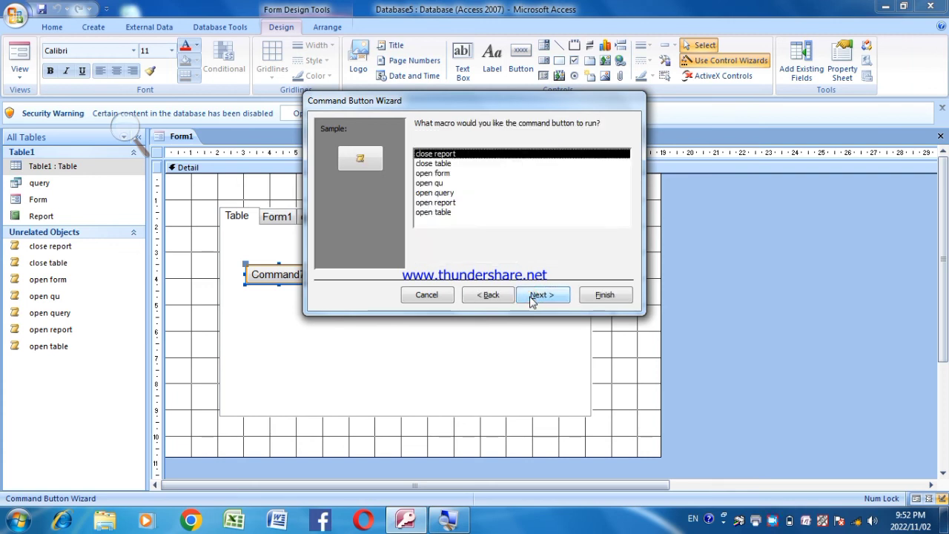
left_click(441, 212)
left_click(539, 294)
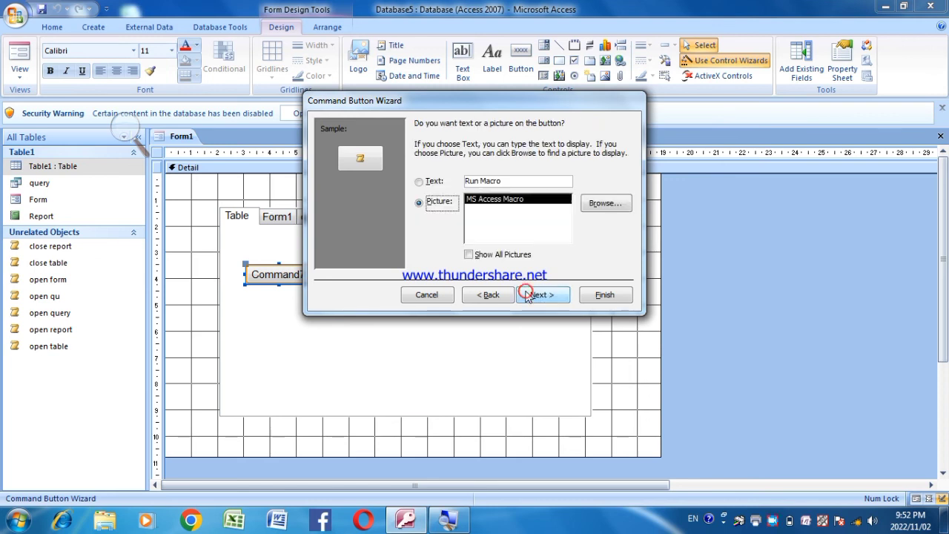
Label the Table page's command button with the text "open table" and finish the wizard with the default button name.
left_click(442, 182)
left_click_drag(505, 180, 388, 161)
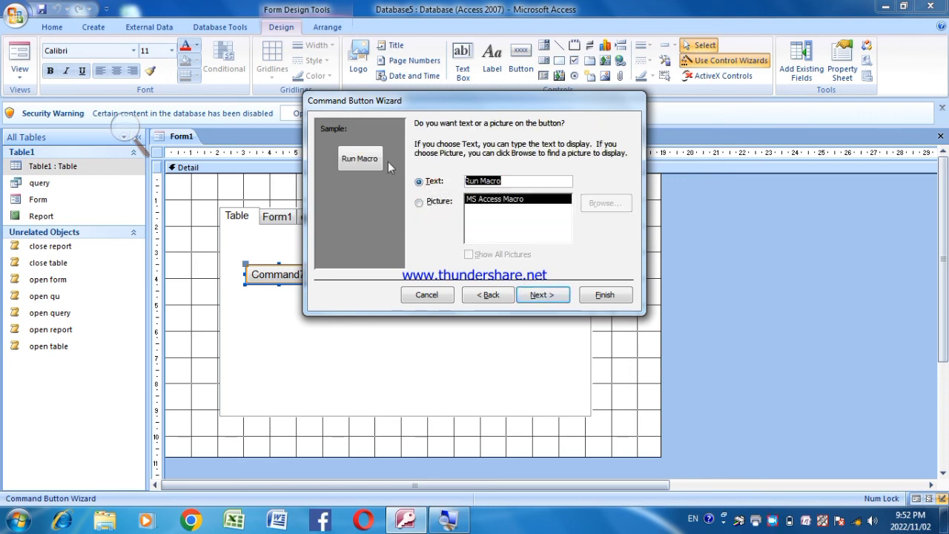
type("open ")
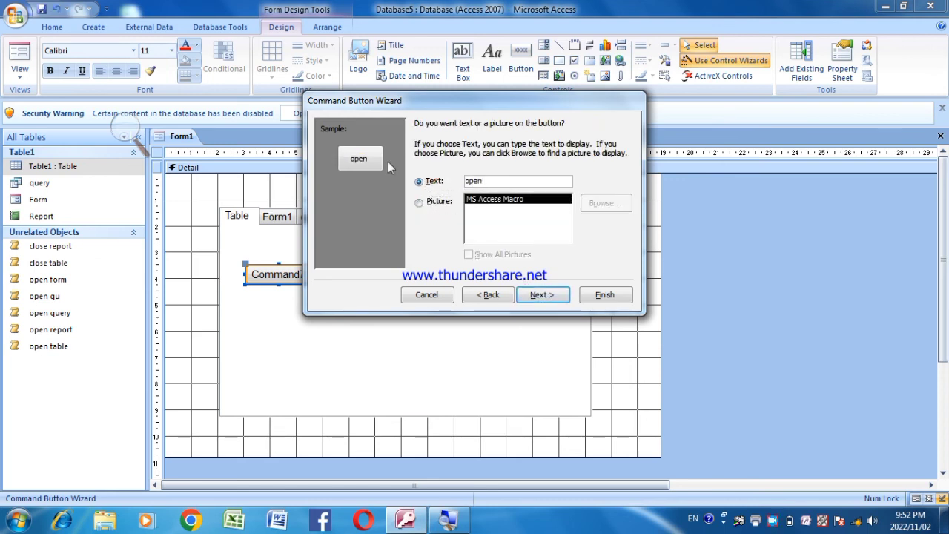
type("table")
key("Return")
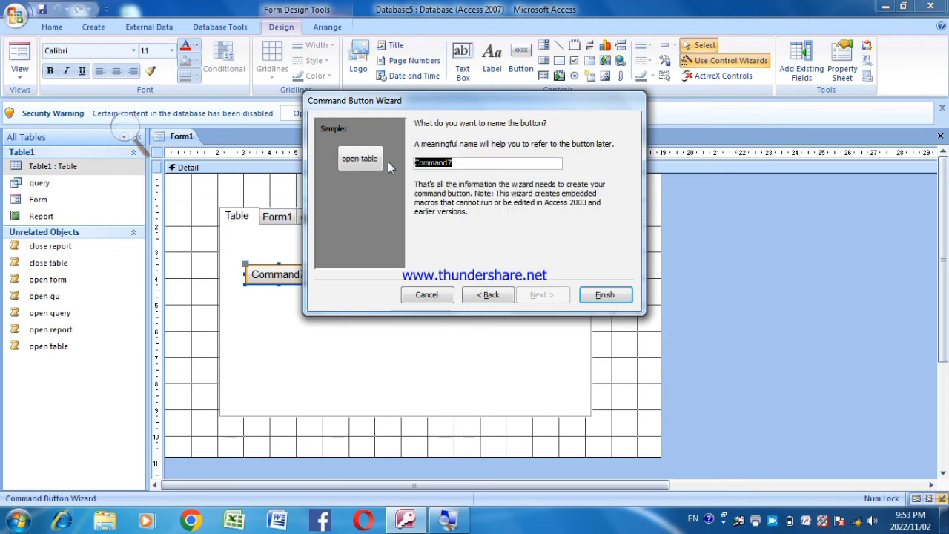
key("Return")
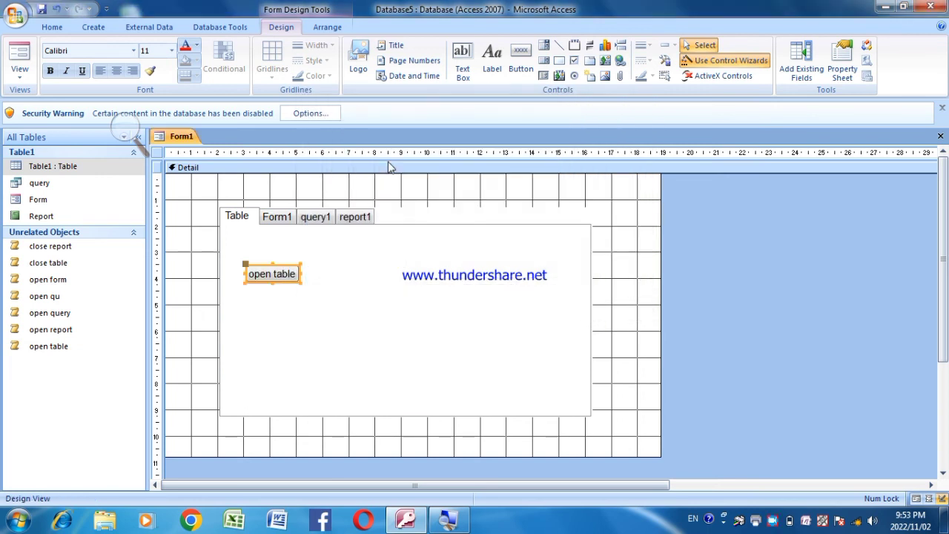
Add a second command button below "open table" and have it run the "close table" macro.
left_click(520, 71)
left_click_drag(251, 299, 307, 325)
left_click(438, 240)
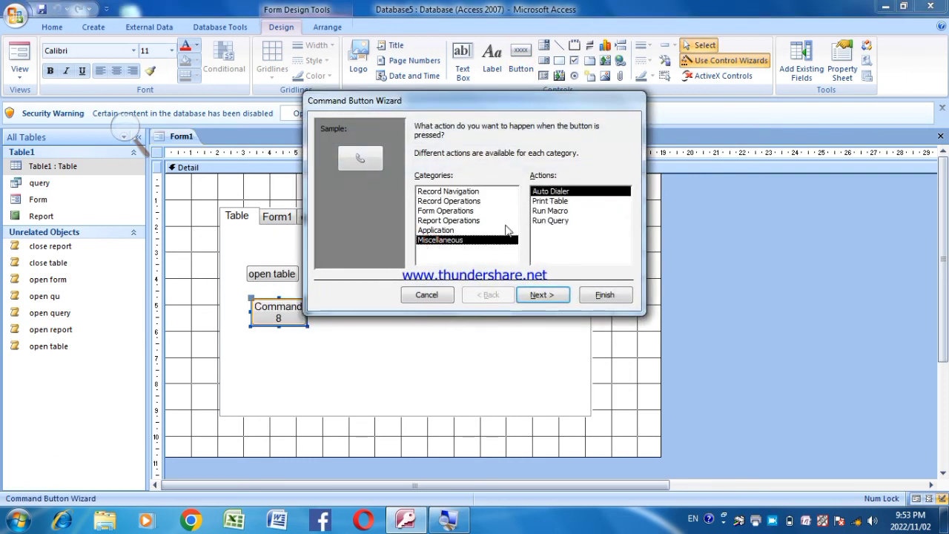
left_click(548, 211)
left_click(540, 294)
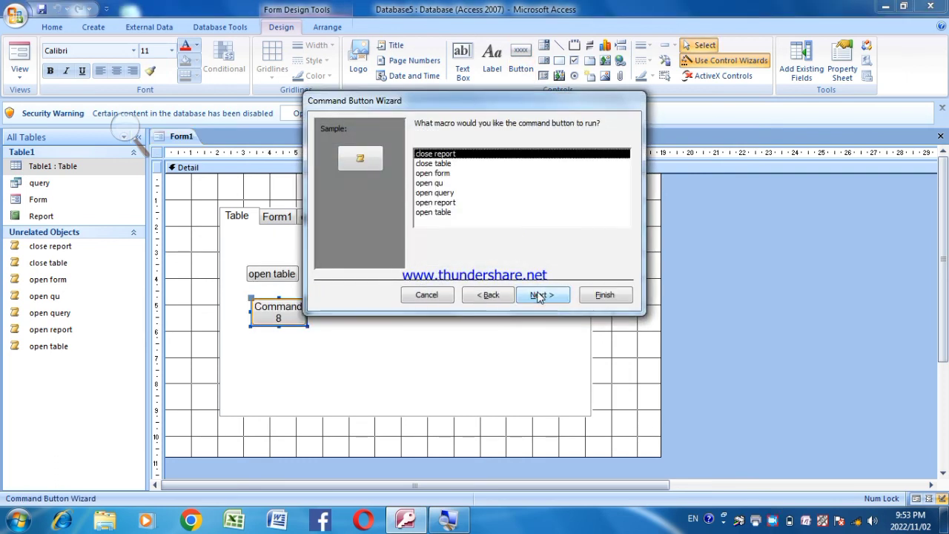
left_click(444, 164)
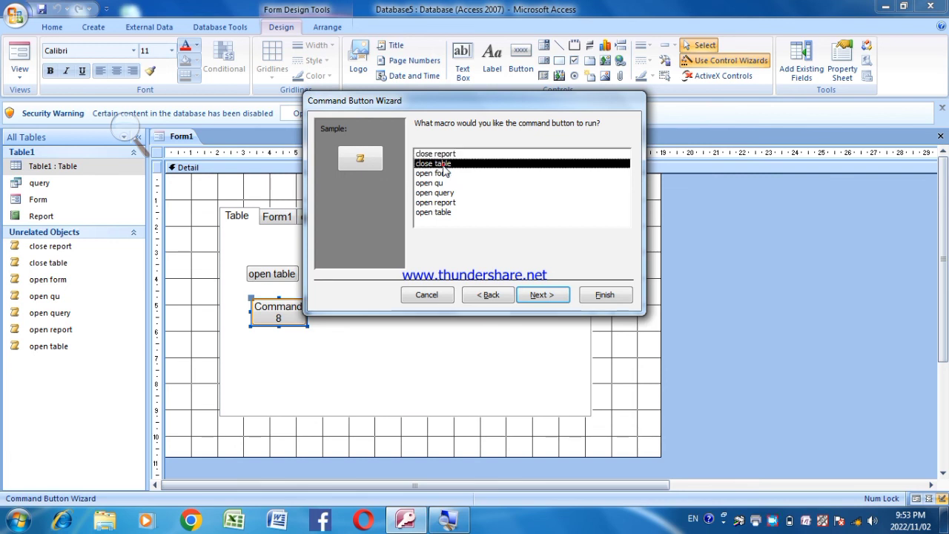
left_click(542, 294)
Label the second Table page button with the text "close table" and finish the wizard with the default button name.
left_click(438, 183)
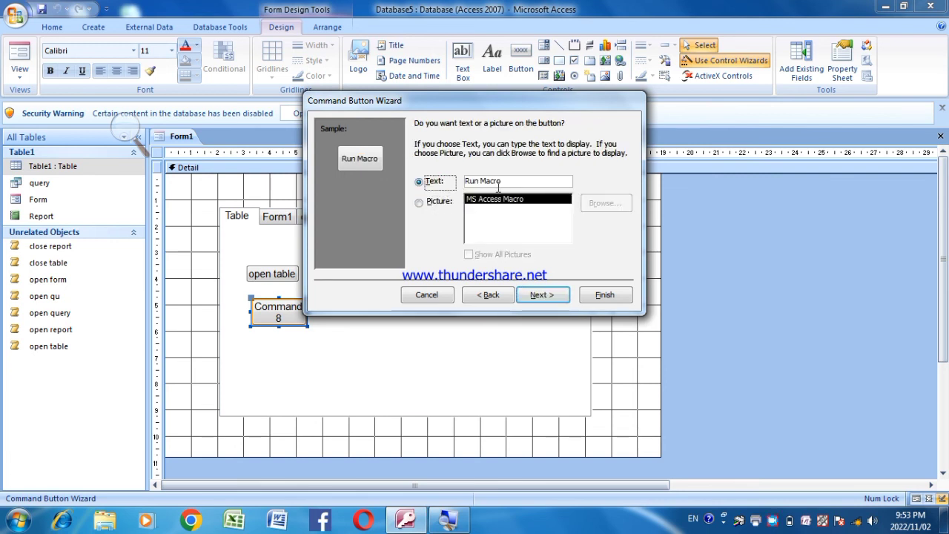
left_click_drag(514, 179, 429, 187)
type("clos")
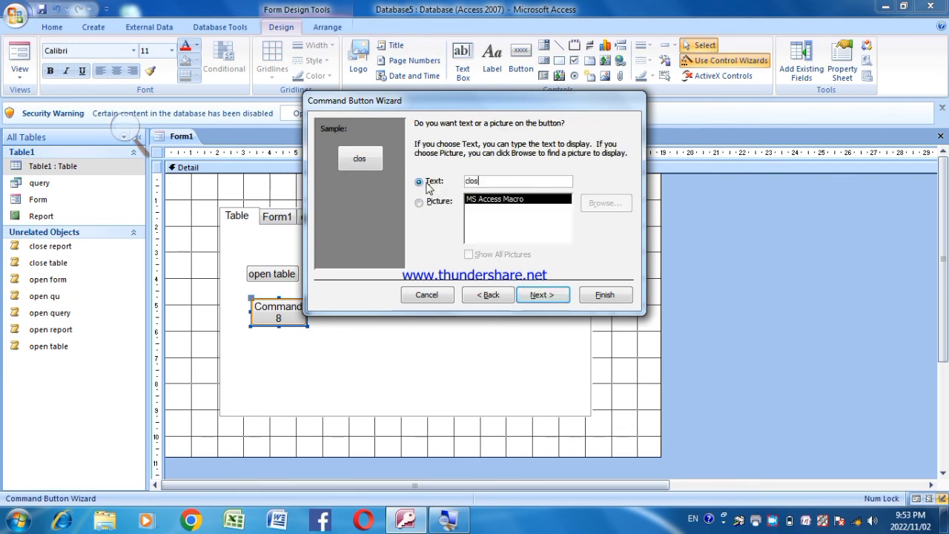
type("e table")
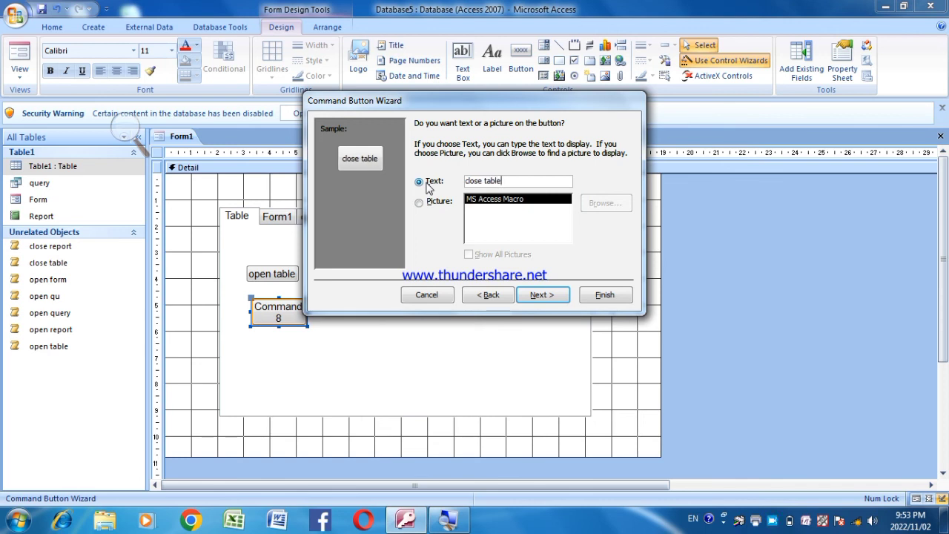
key("Return")
key("Return")
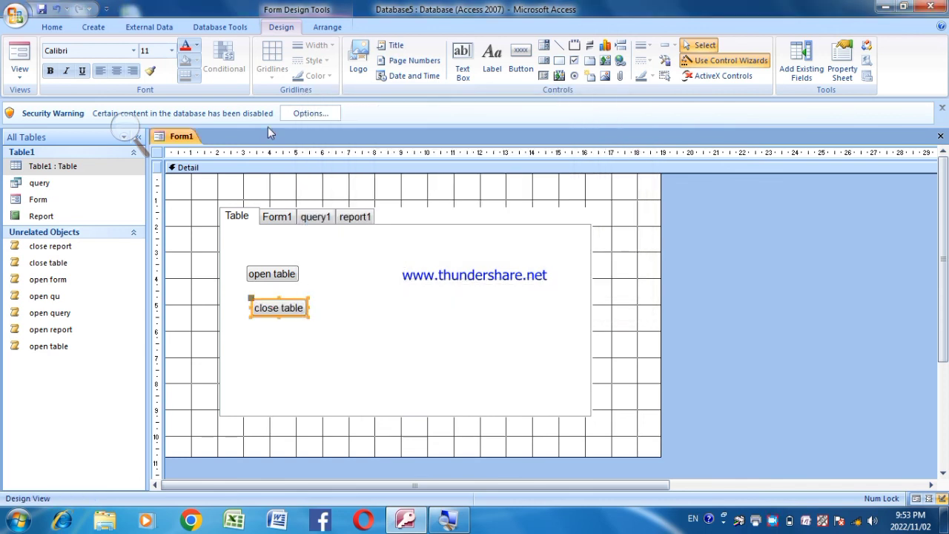
Switch Form1 to Form View and test the Table page's buttons by opening and closing Table1.
left_click(20, 57)
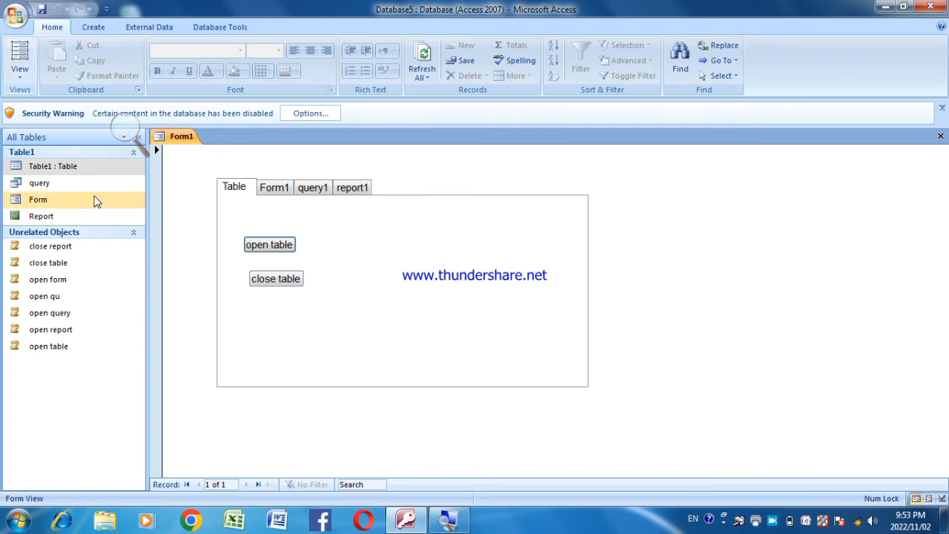
left_click(259, 249)
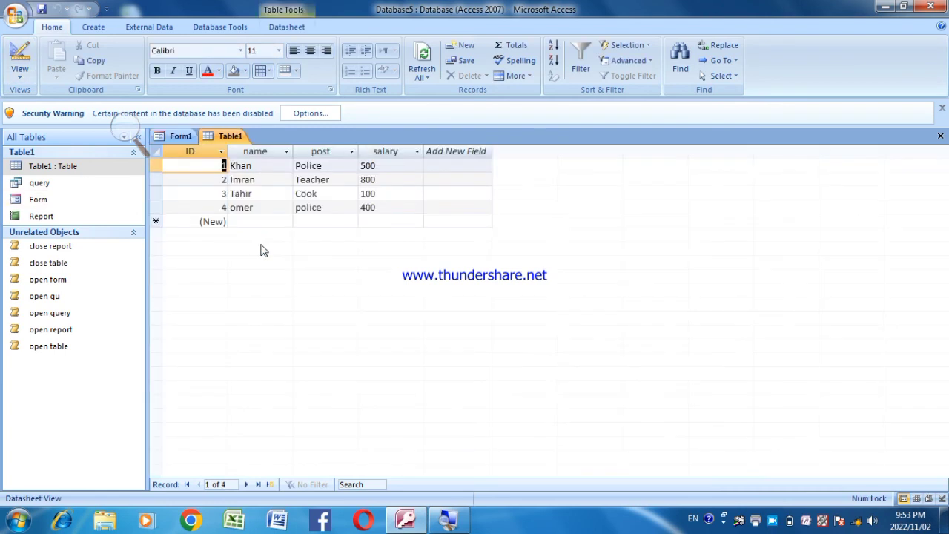
left_click(175, 139)
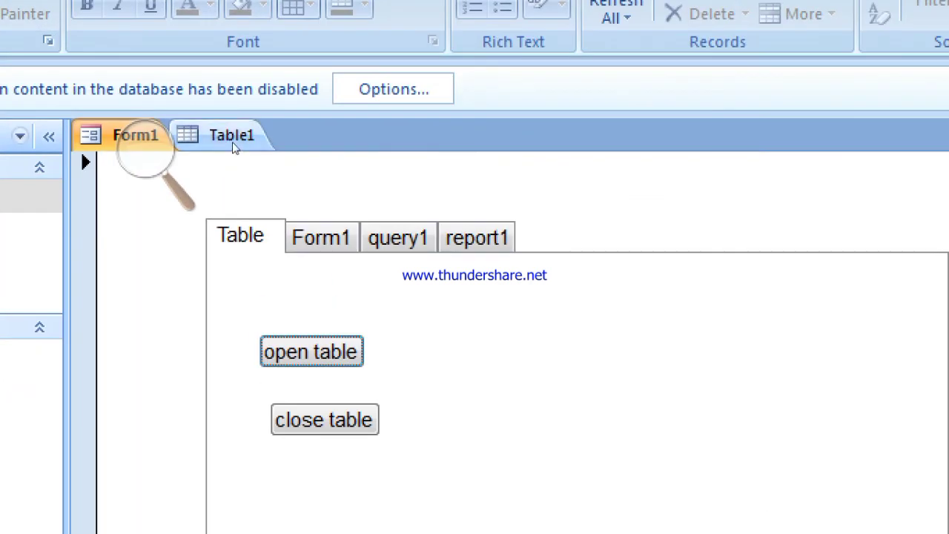
left_click(325, 419)
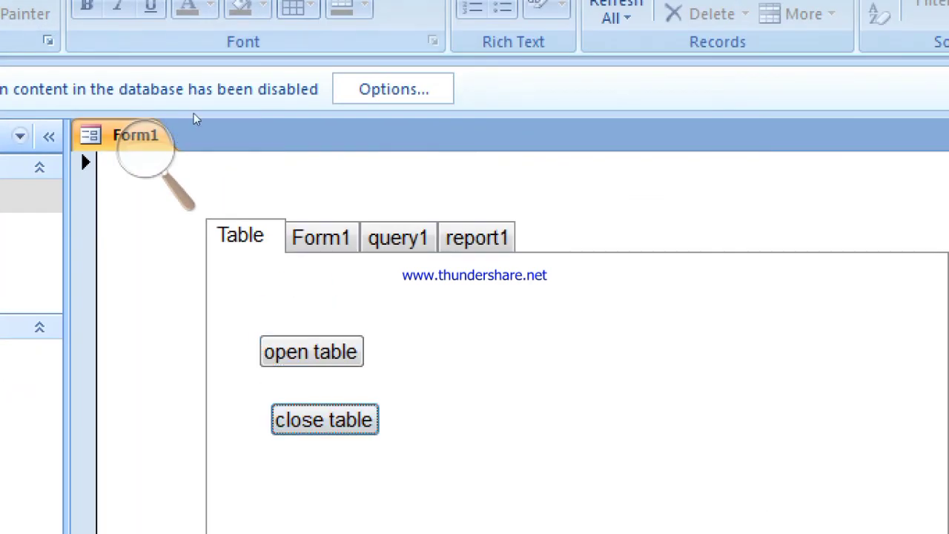
Test the report1 page's buttons by opening the report and closing it from Form1.
left_click(476, 237)
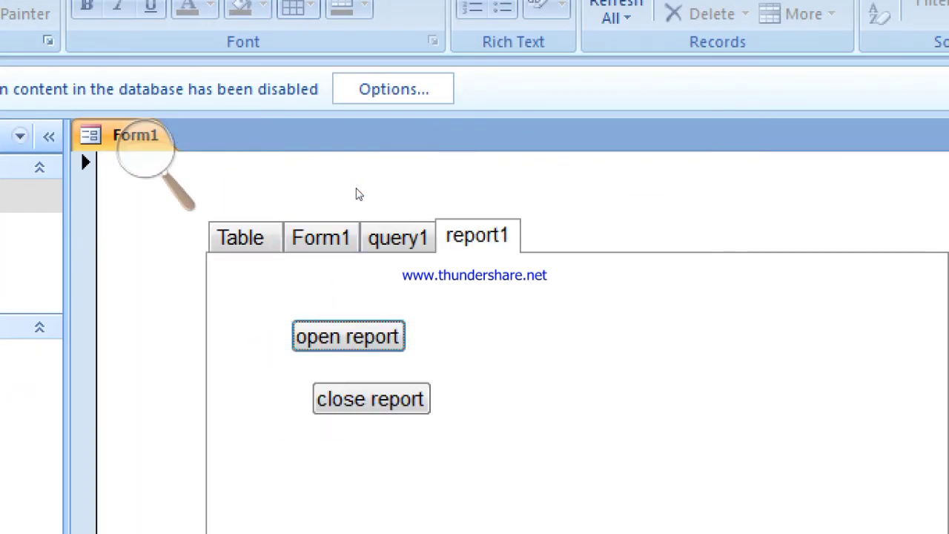
left_click(349, 336)
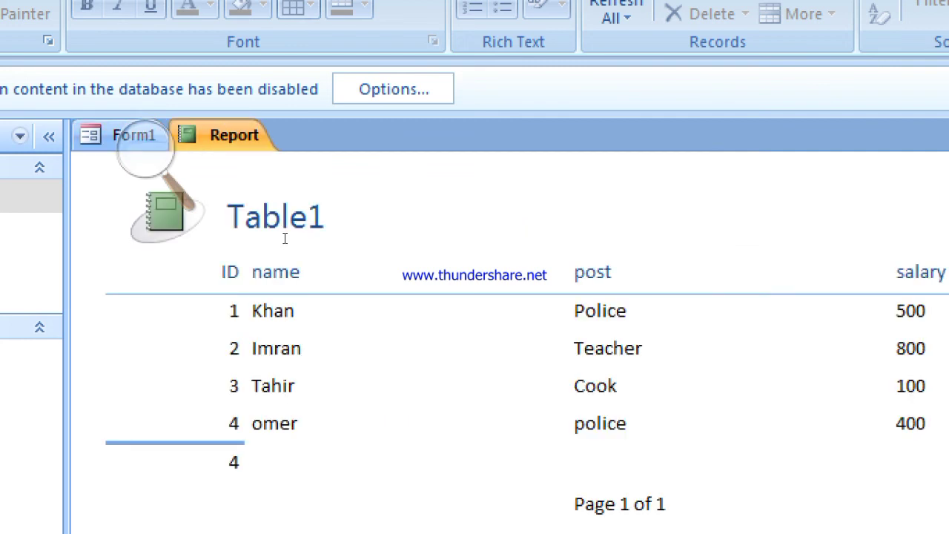
left_click(137, 135)
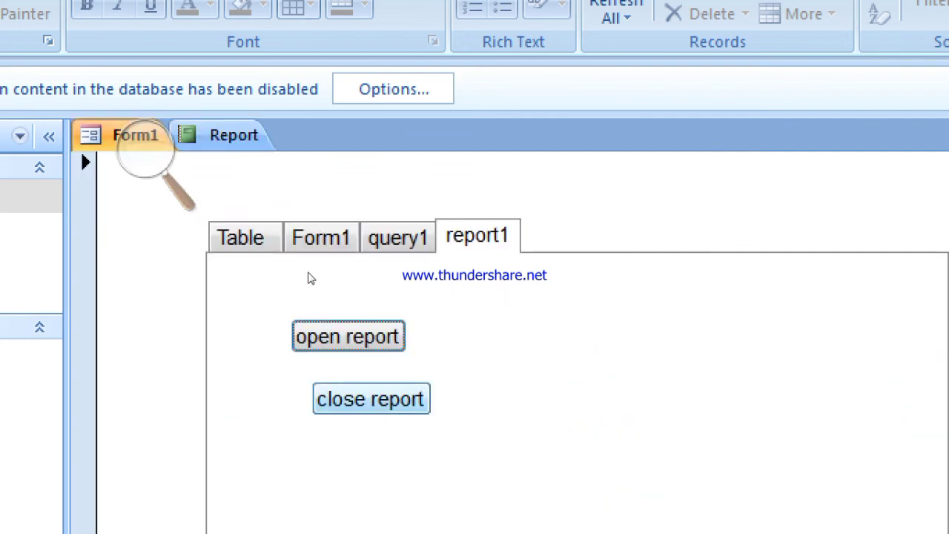
left_click(371, 399)
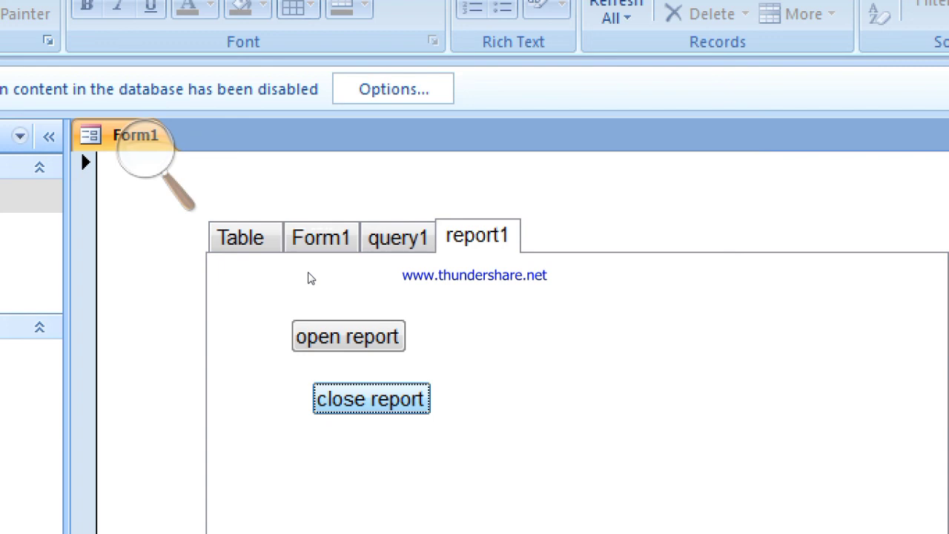